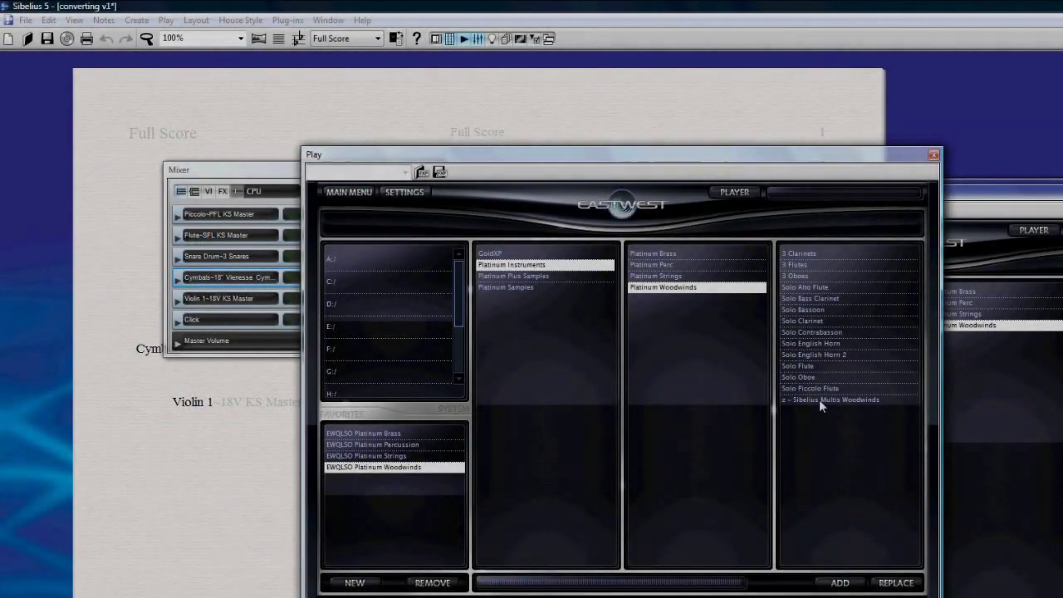
# - Browse the Classical, Concert, Film, Modern and Romantic woodwinds master files in Sibelius Multis Woodwinds
pyautogui.click(819, 399)
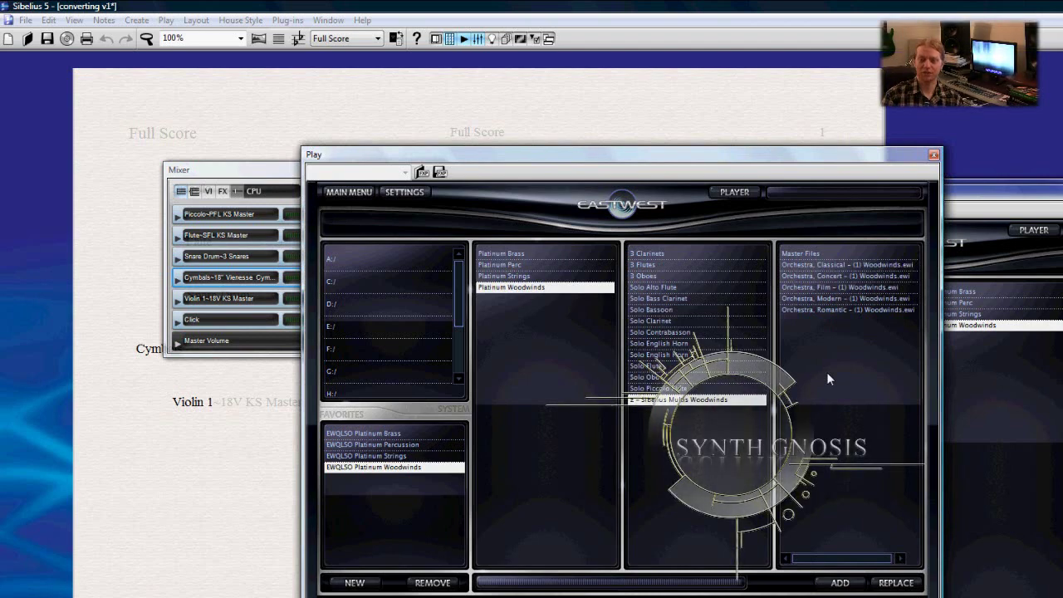
pyautogui.click(861, 265)
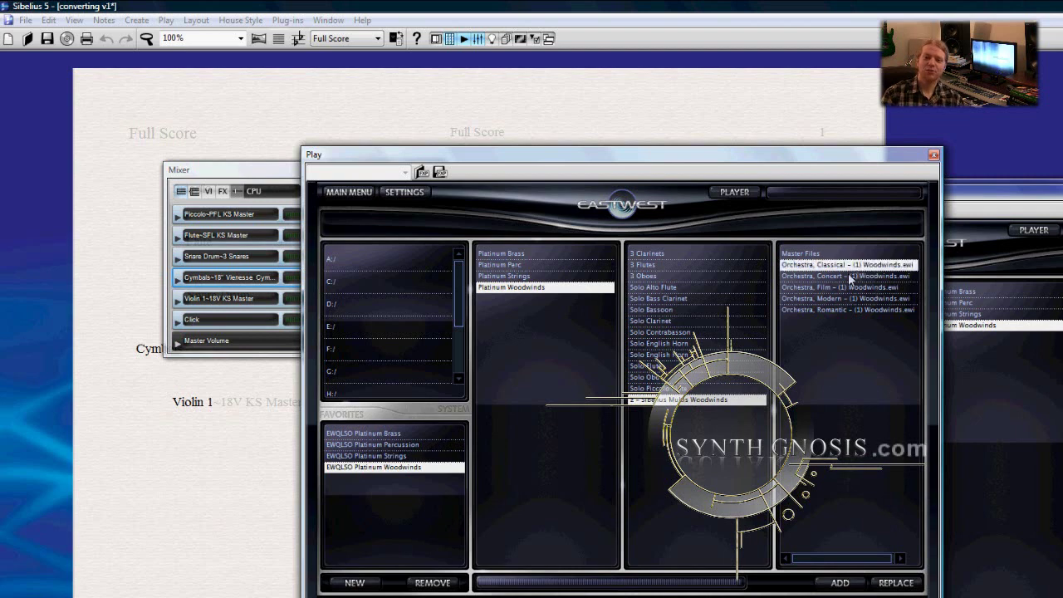
pyautogui.click(847, 276)
pyautogui.click(837, 287)
pyautogui.click(837, 298)
pyautogui.click(837, 309)
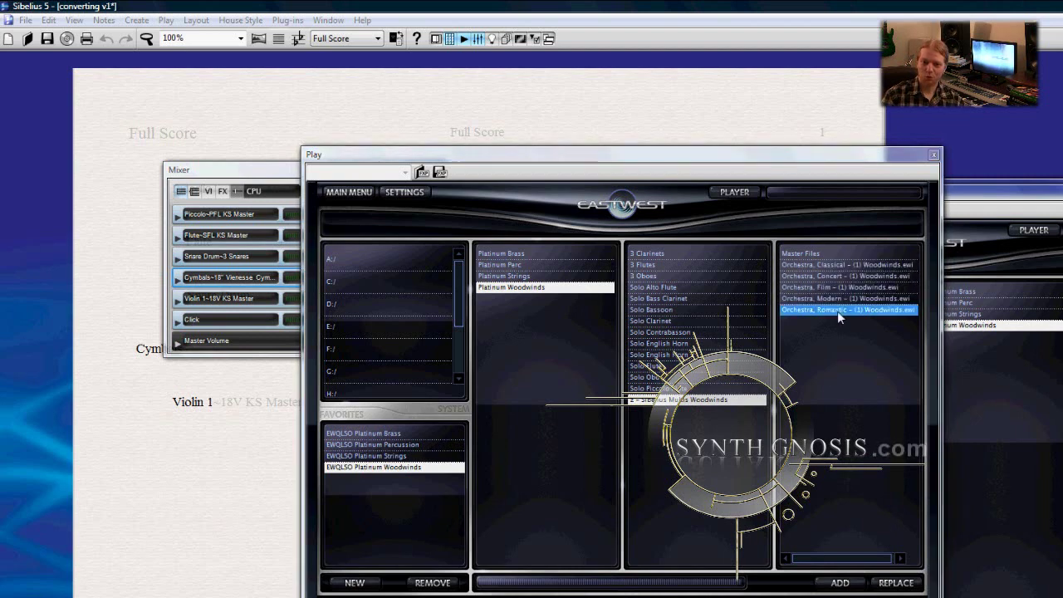
pyautogui.click(837, 298)
pyautogui.click(834, 276)
pyautogui.click(833, 266)
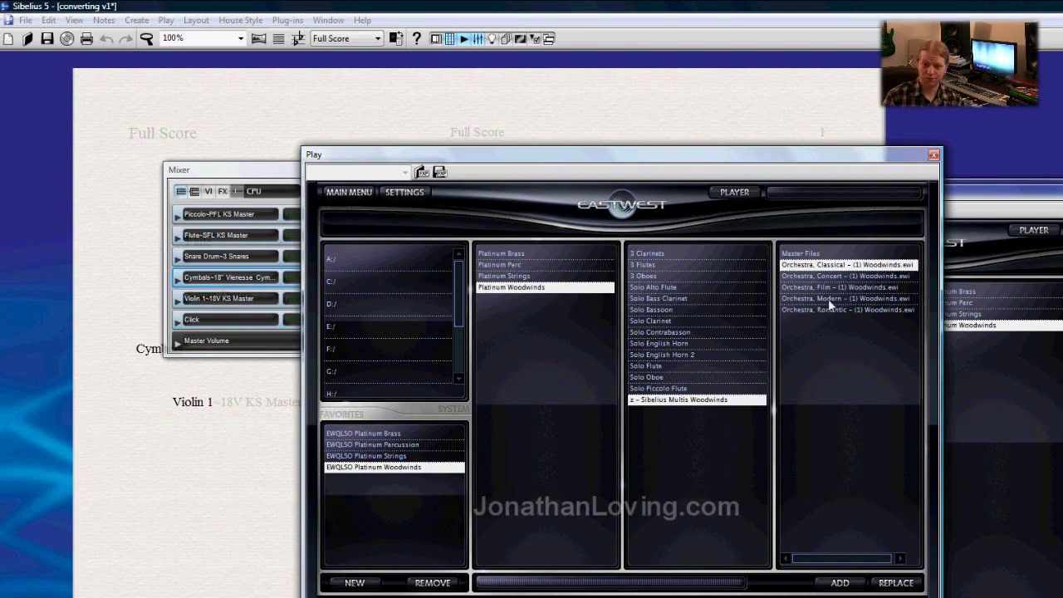
pyautogui.click(812, 253)
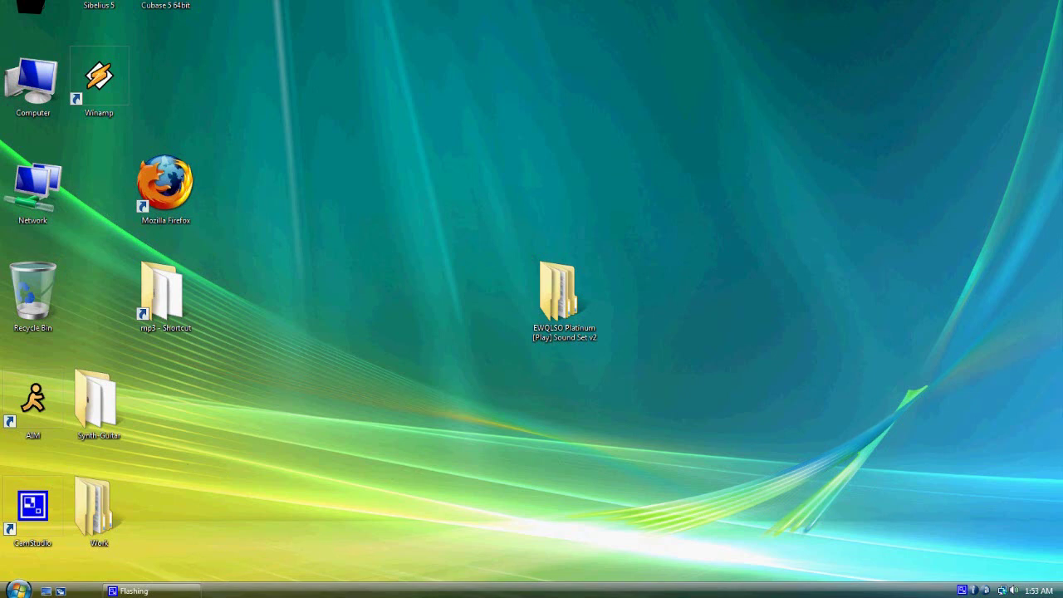
# - Turn on 'Show hidden files and folders' in Folder Options, then close Control Panel
pyautogui.click(17, 590)
pyautogui.moveTo(83, 488)
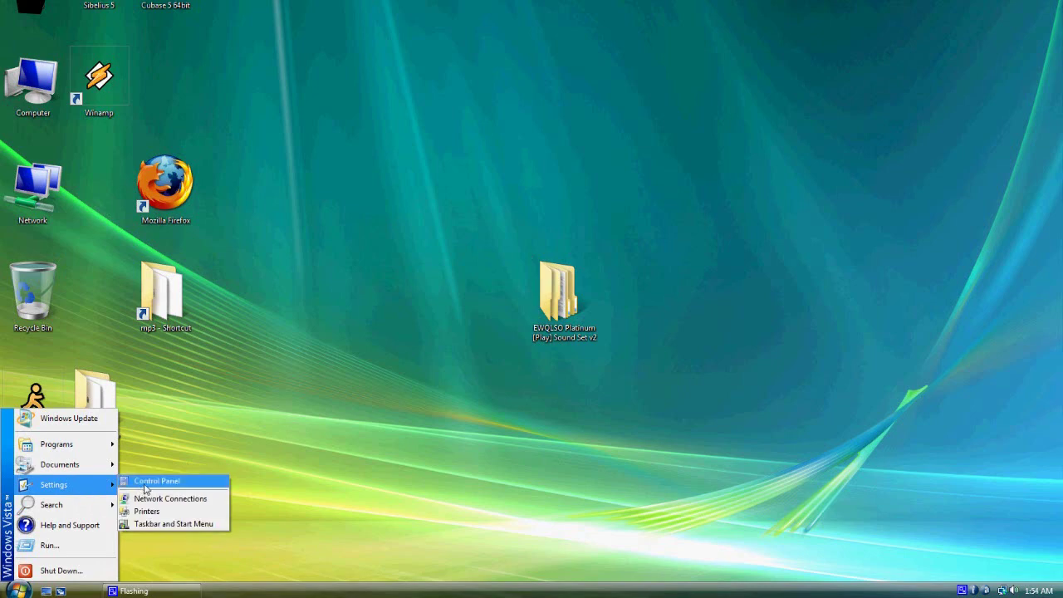
pyautogui.click(140, 483)
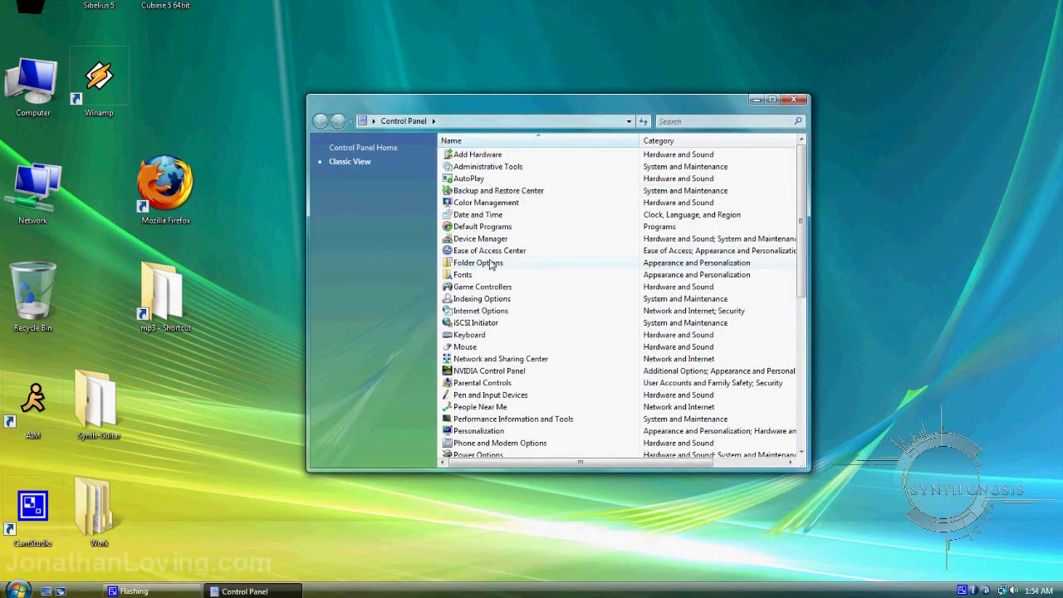
pyautogui.doubleClick(491, 263)
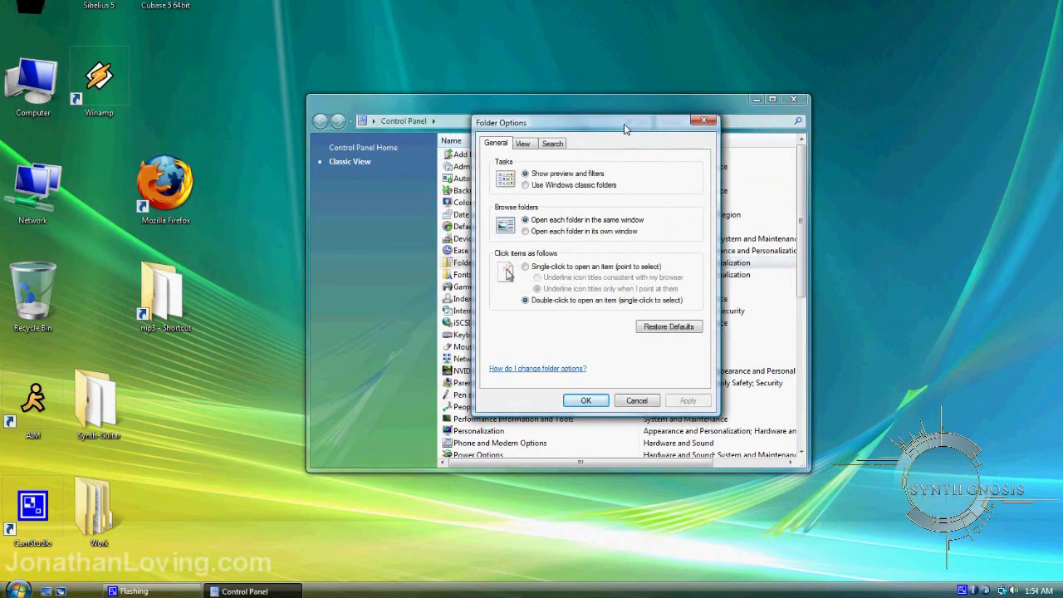
pyautogui.click(523, 143)
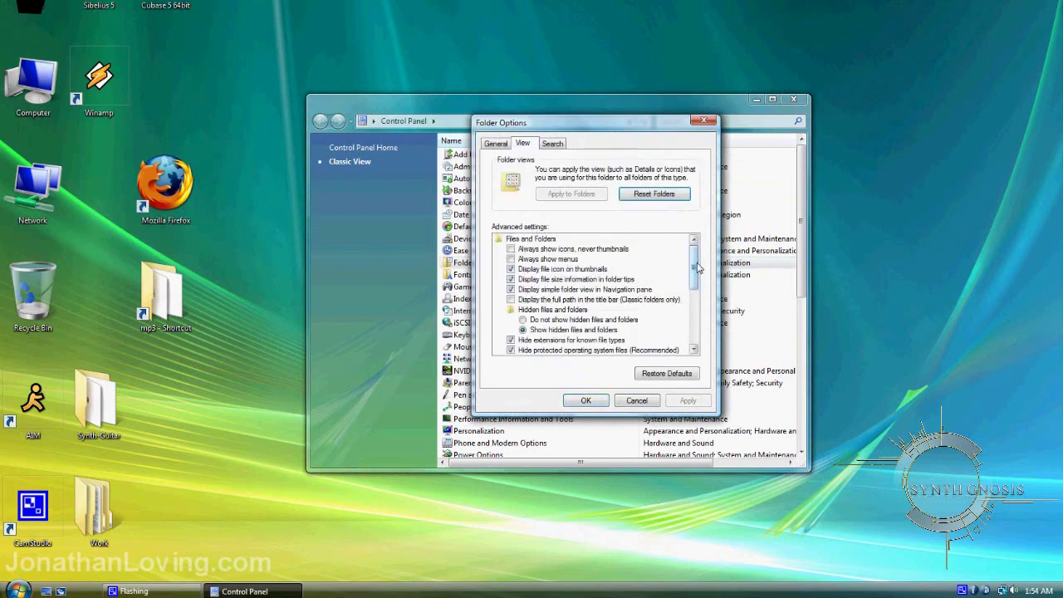
pyautogui.click(562, 313)
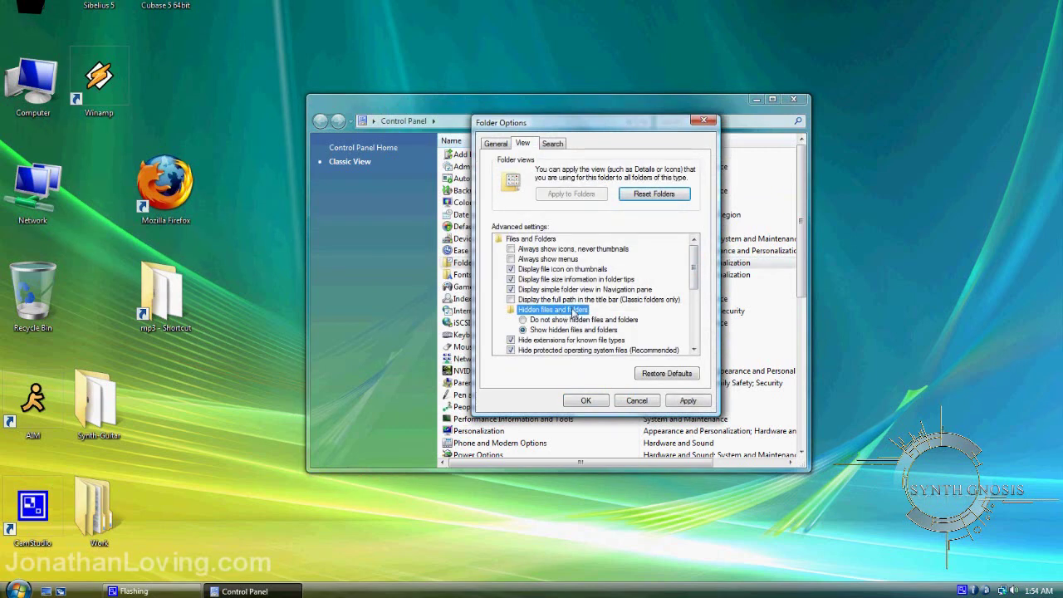
pyautogui.click(571, 331)
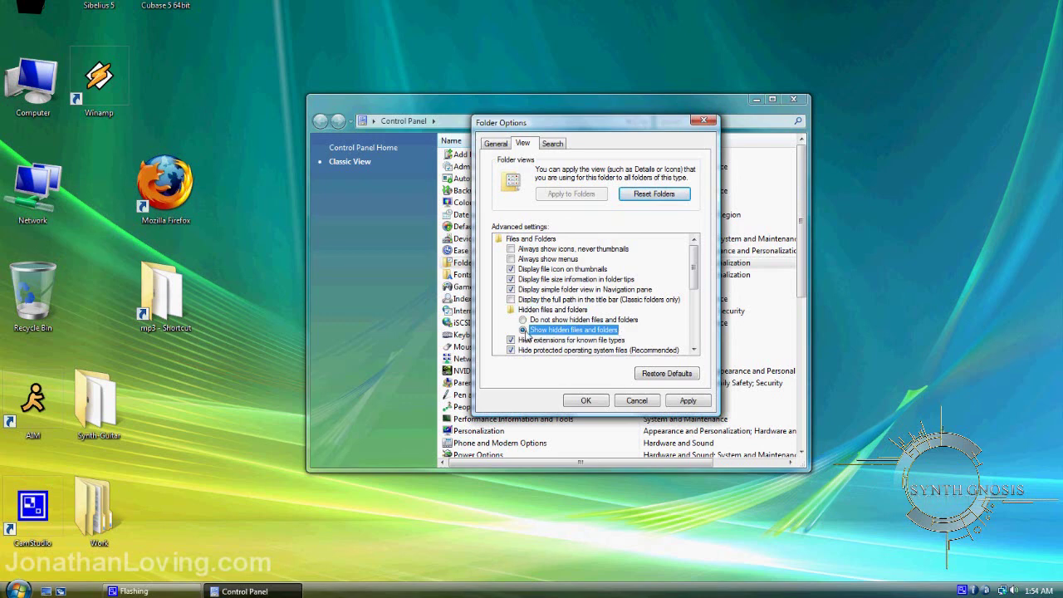
pyautogui.click(688, 400)
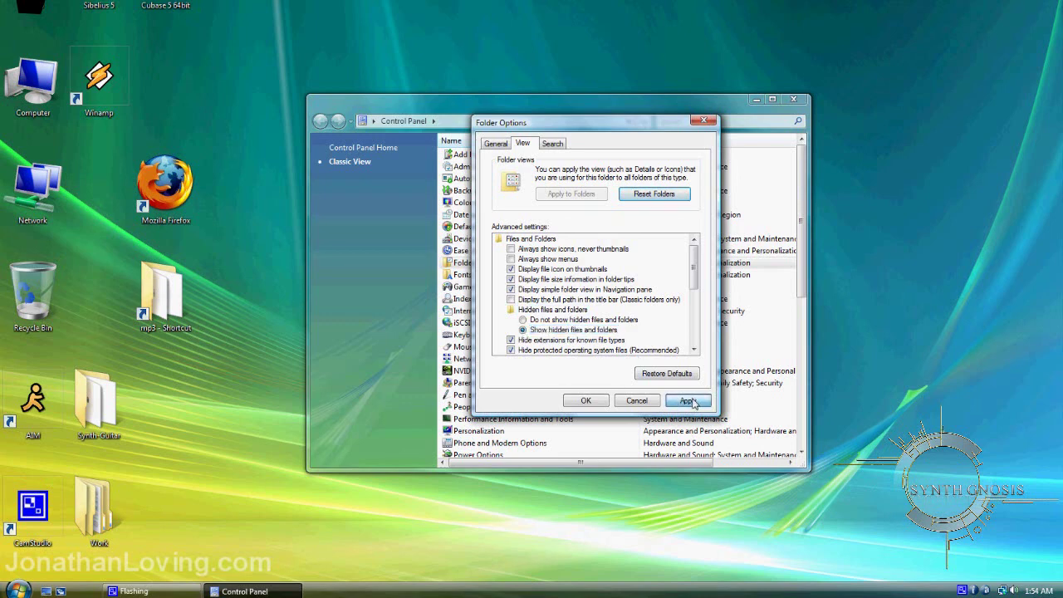
pyautogui.click(584, 400)
pyautogui.click(793, 99)
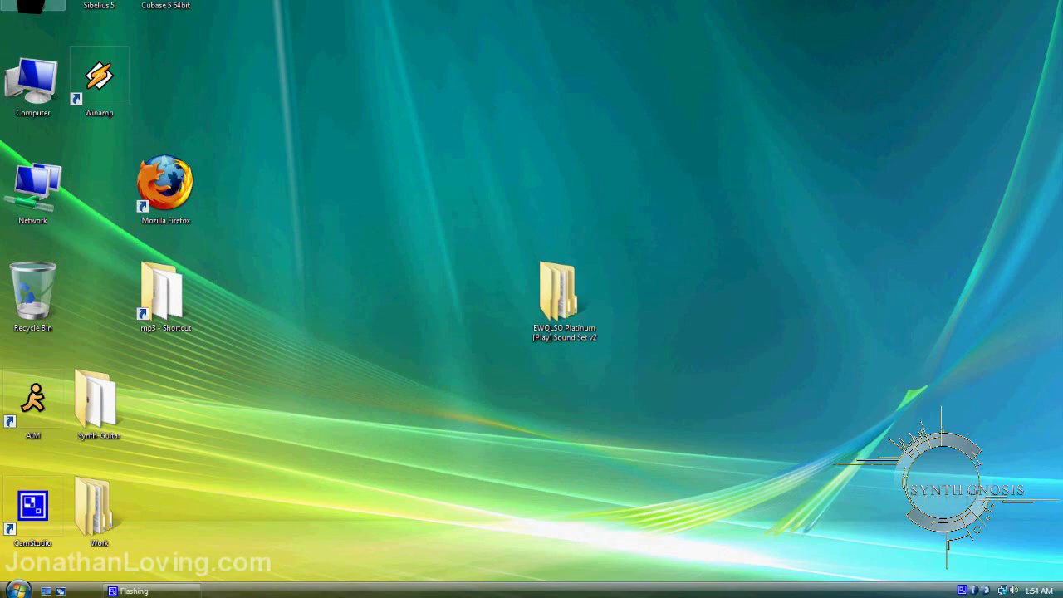
pyautogui.doubleClick(50, 5)
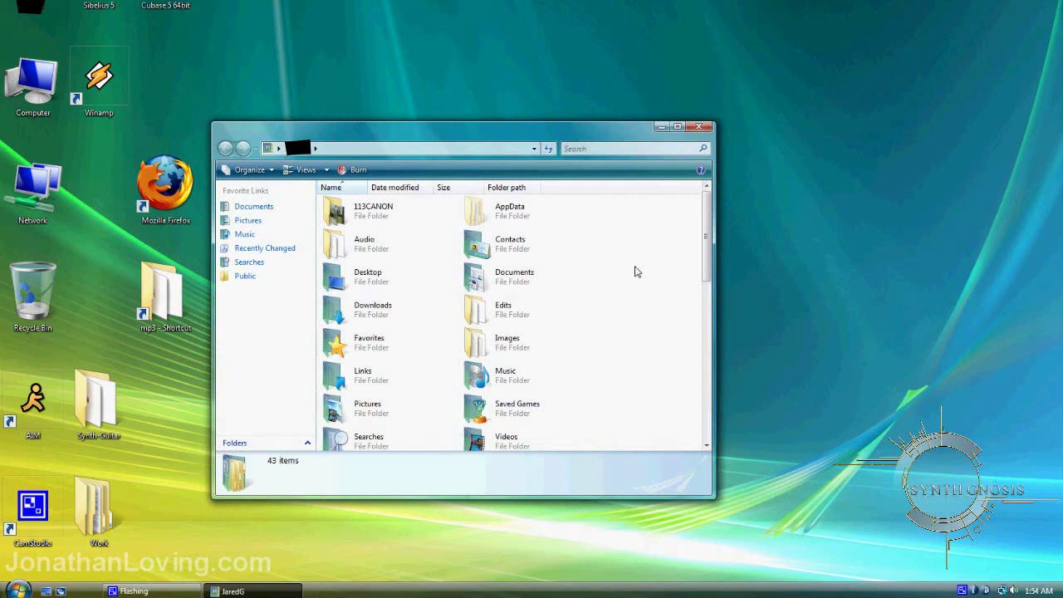
# - Go through AppData, Roaming and Sibelius Software into the Sibelius 5 folder
pyautogui.click(516, 211)
pyautogui.click(672, 223)
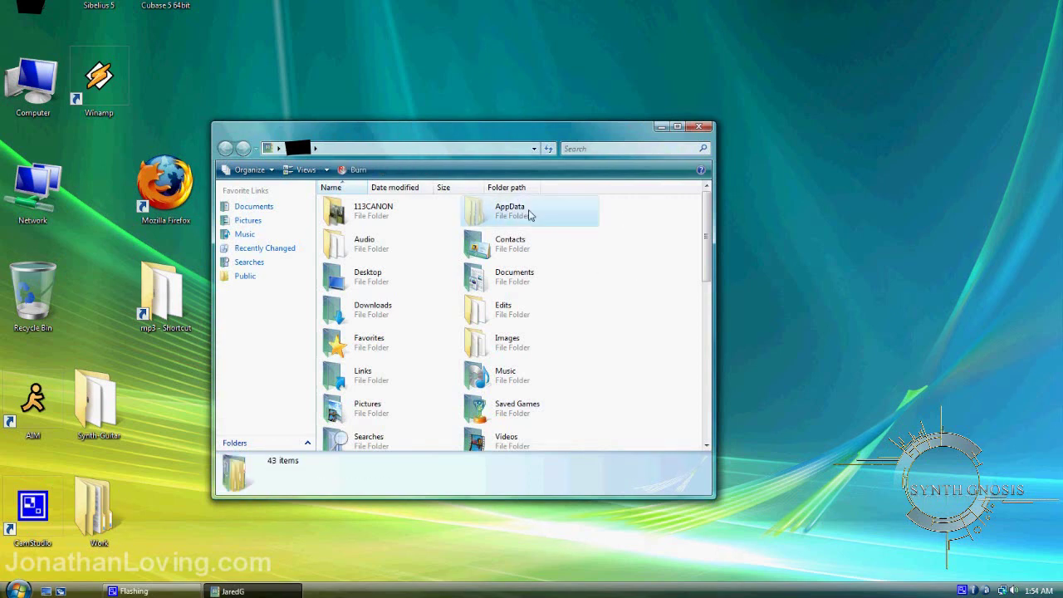
pyautogui.click(527, 213)
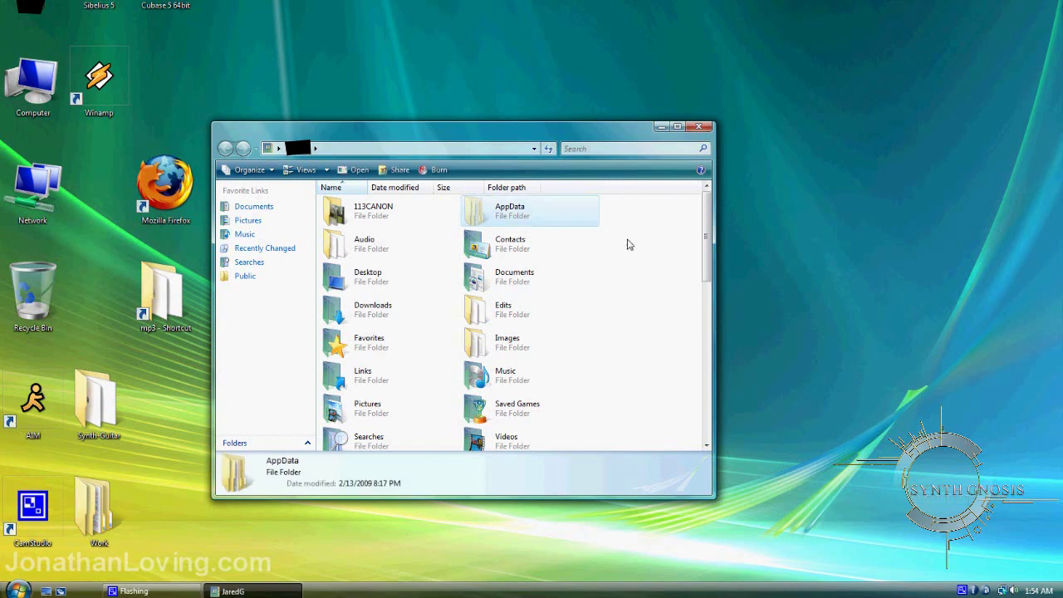
pyautogui.click(621, 241)
pyautogui.doubleClick(531, 208)
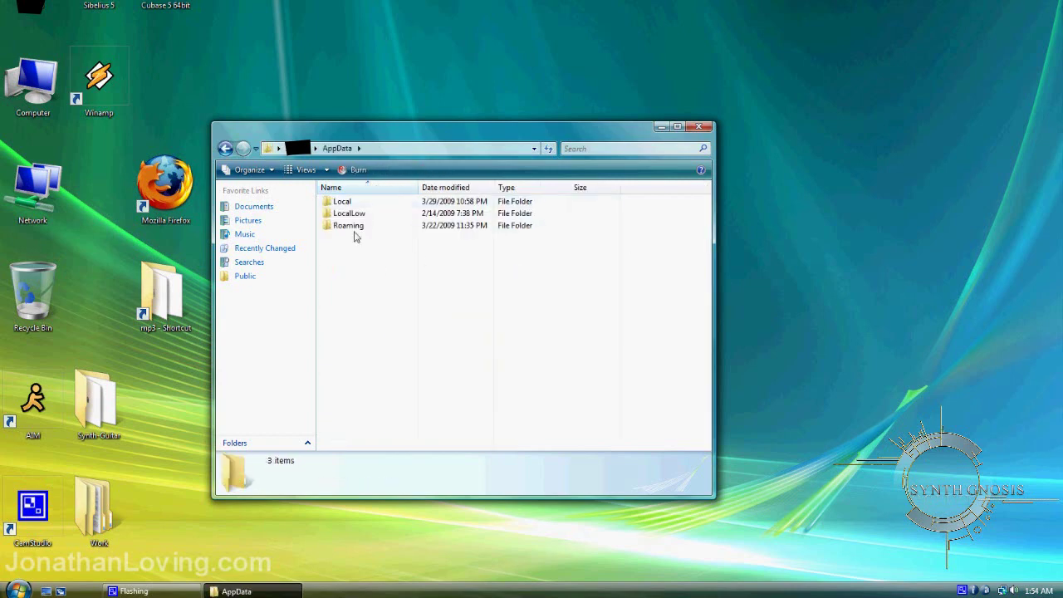
pyautogui.doubleClick(353, 226)
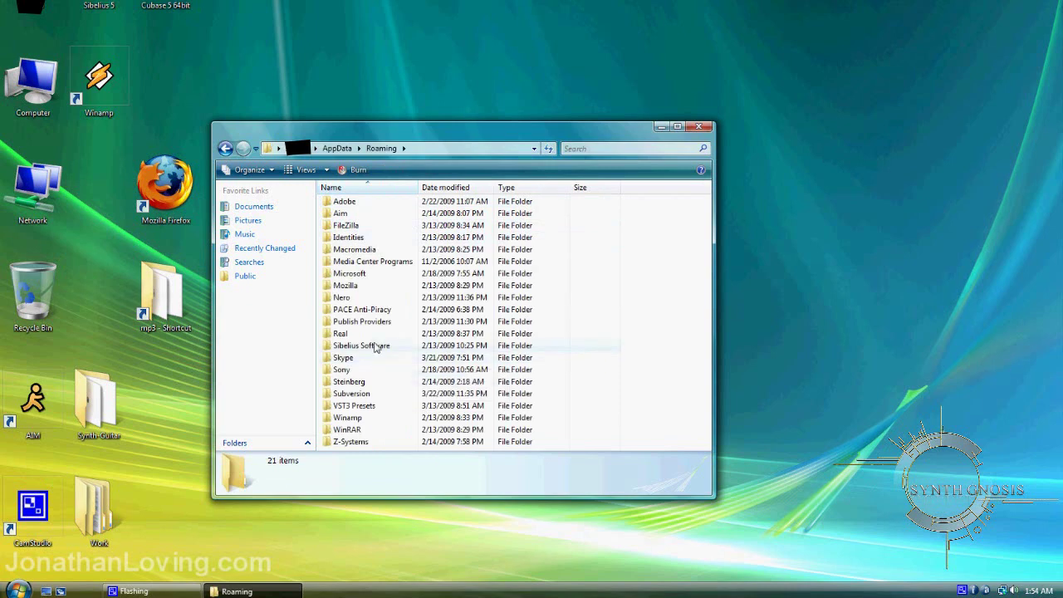
pyautogui.doubleClick(374, 346)
pyautogui.doubleClick(360, 216)
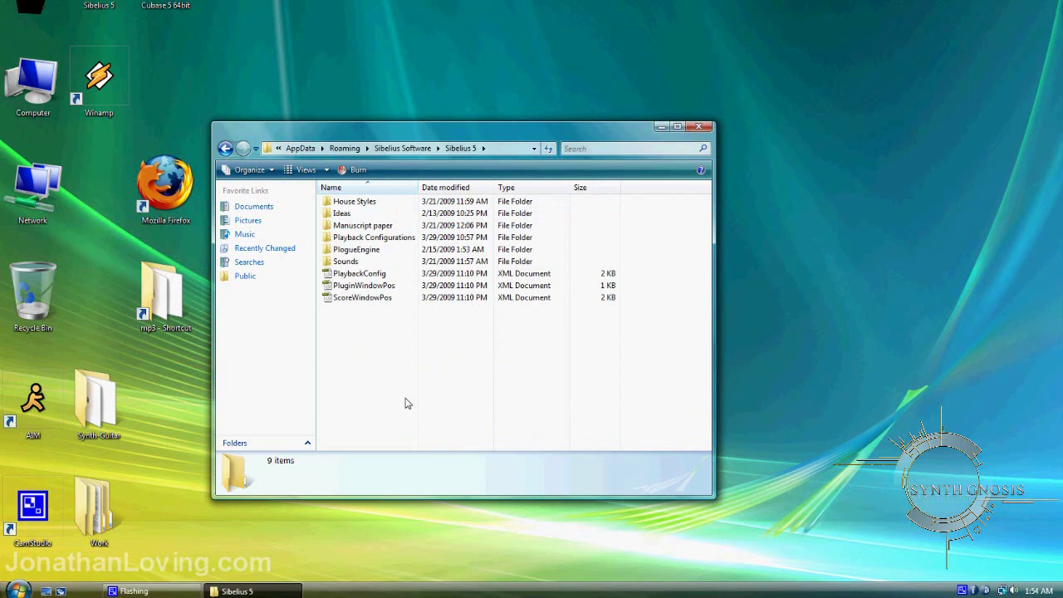
# - Look over Sibelius 5's House Styles, Manuscript paper, Playback Configurations and Sounds folders
pyautogui.click(368, 202)
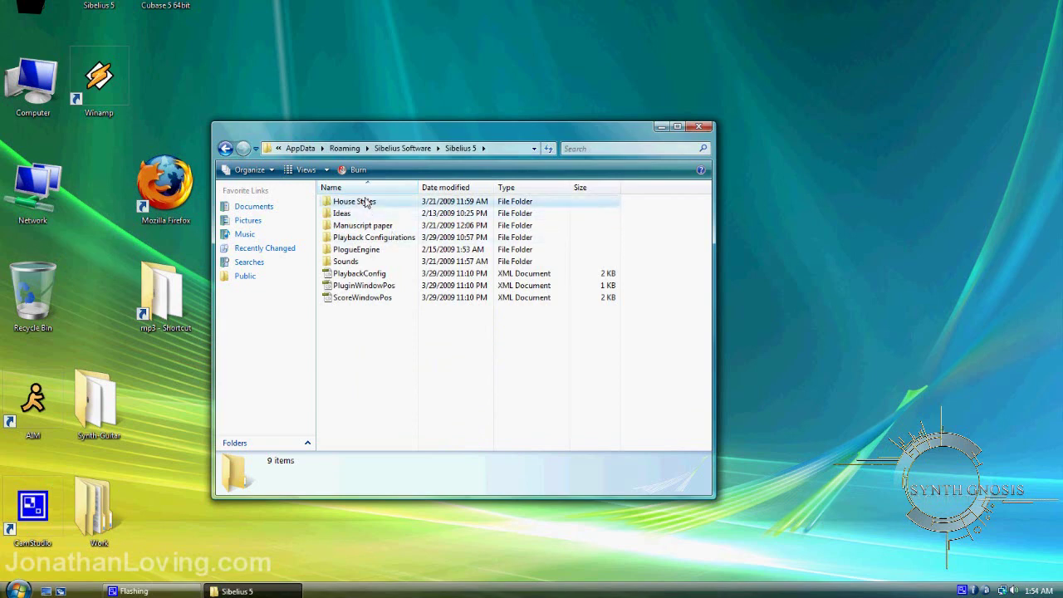
pyautogui.click(406, 225)
pyautogui.click(390, 238)
pyautogui.click(380, 262)
pyautogui.click(377, 341)
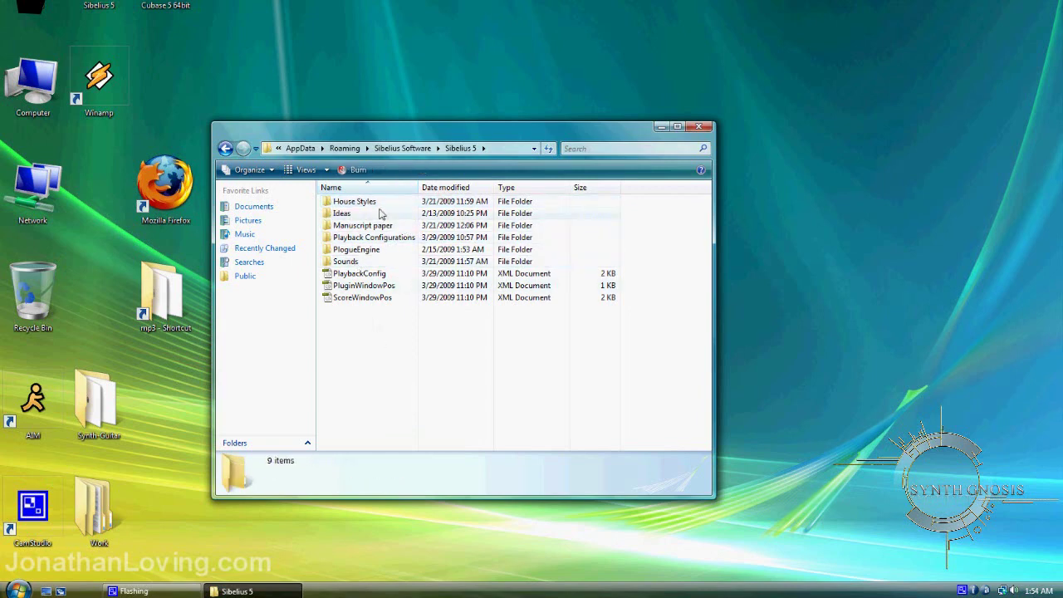
pyautogui.click(372, 201)
pyautogui.click(387, 227)
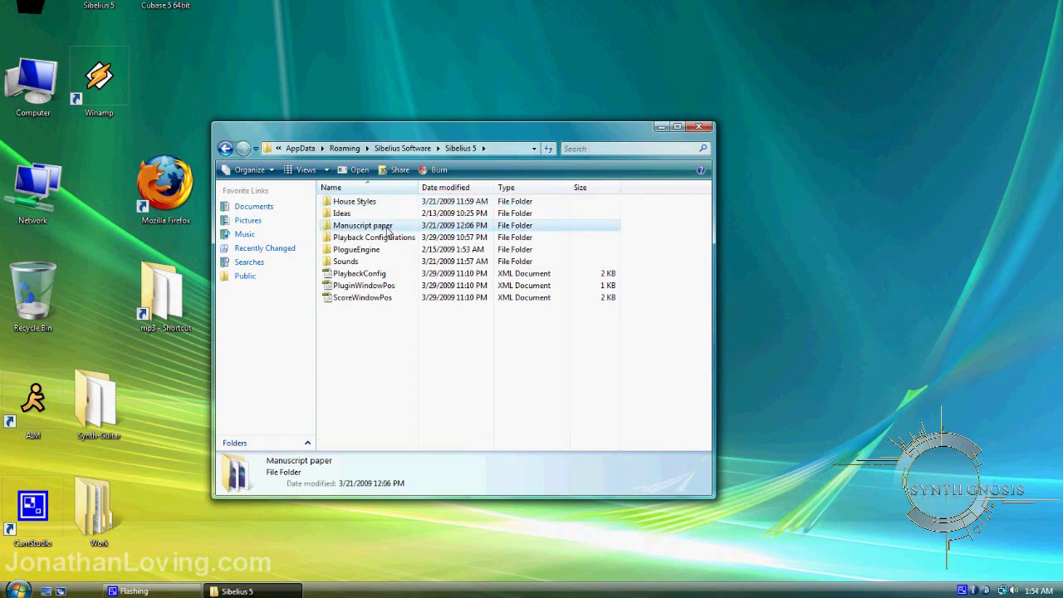
pyautogui.click(390, 239)
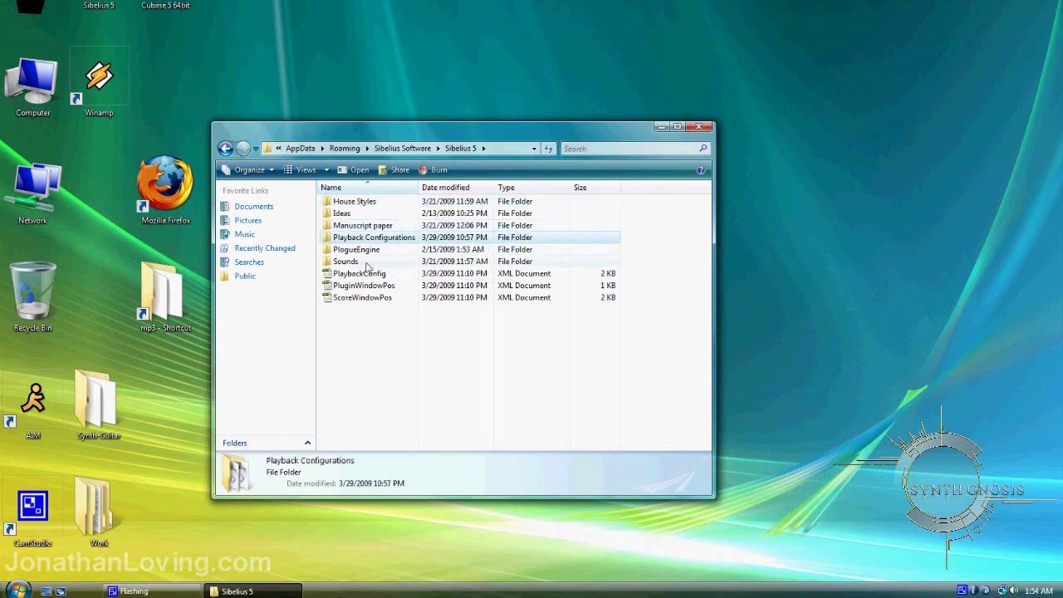
pyautogui.click(363, 262)
pyautogui.click(407, 402)
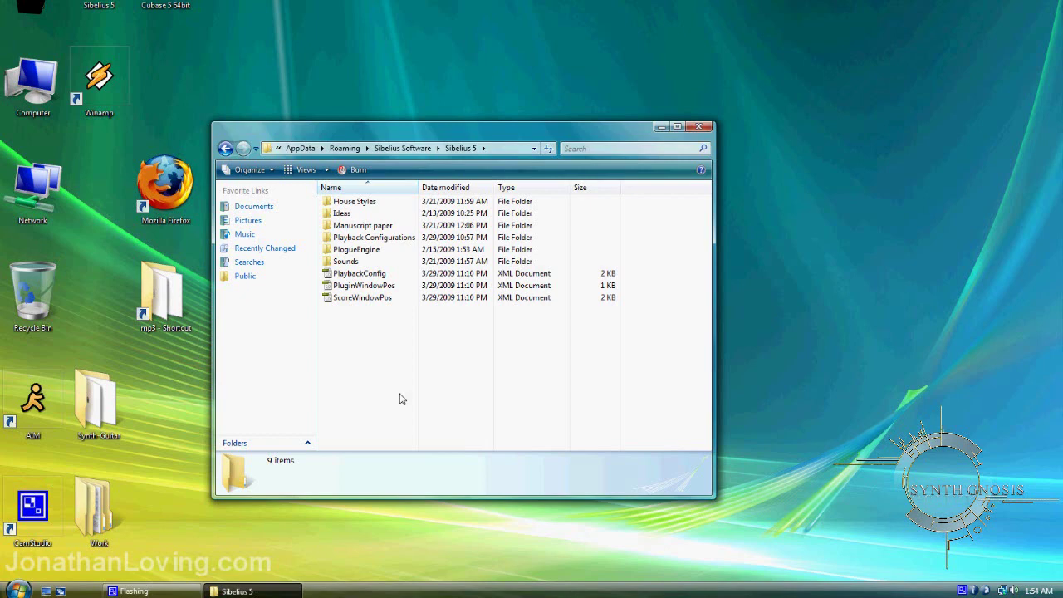
# - Open the EWQLSO Platinum [Play] Sound Set v2 folder and its inner folder, then restore the Sibelius 5 window
pyautogui.click(237, 591)
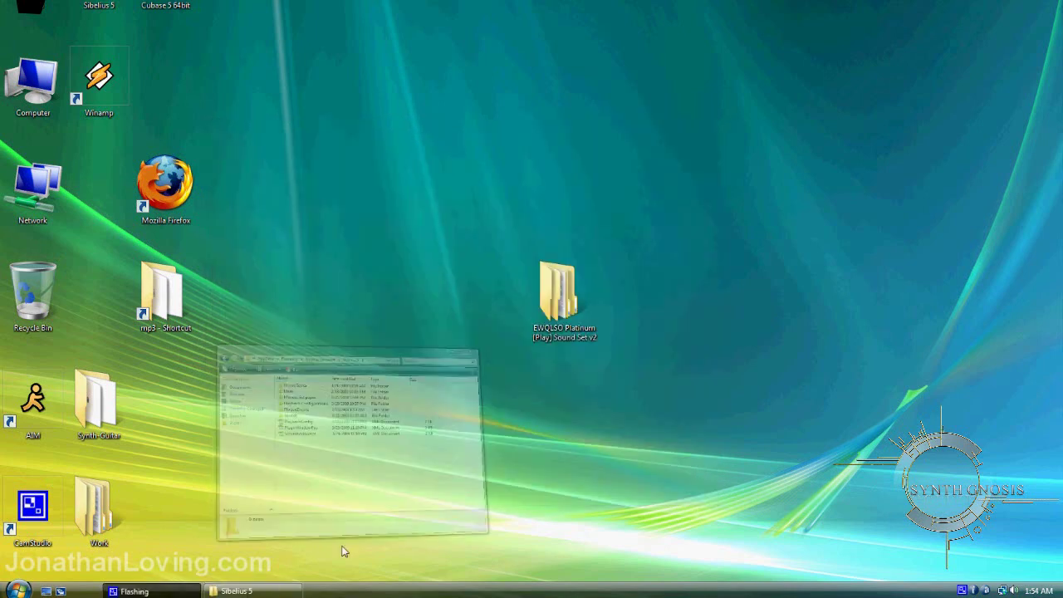
pyautogui.doubleClick(561, 296)
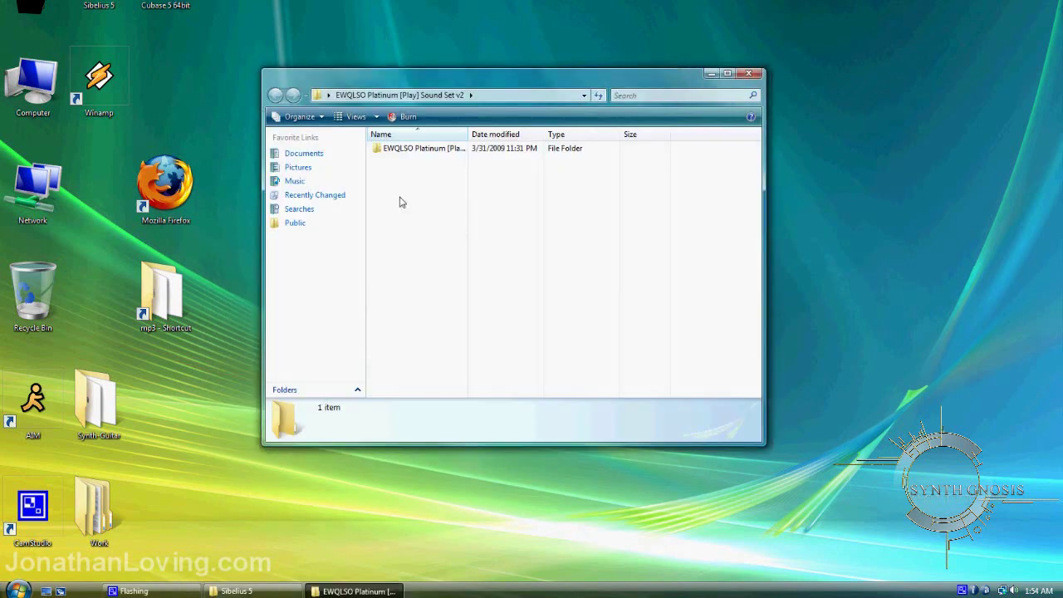
pyautogui.doubleClick(407, 149)
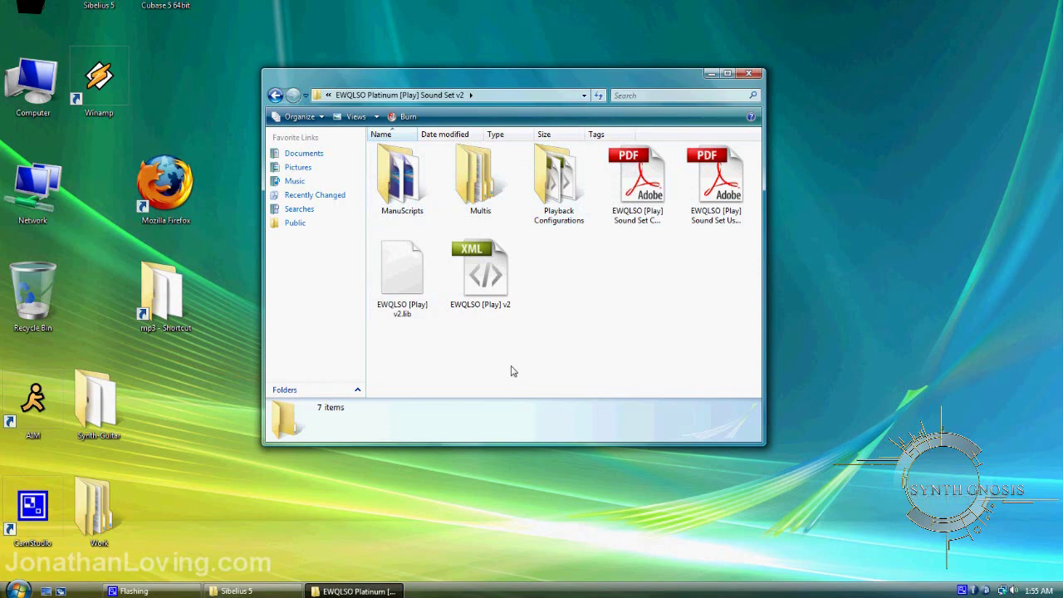
pyautogui.click(357, 590)
pyautogui.click(239, 590)
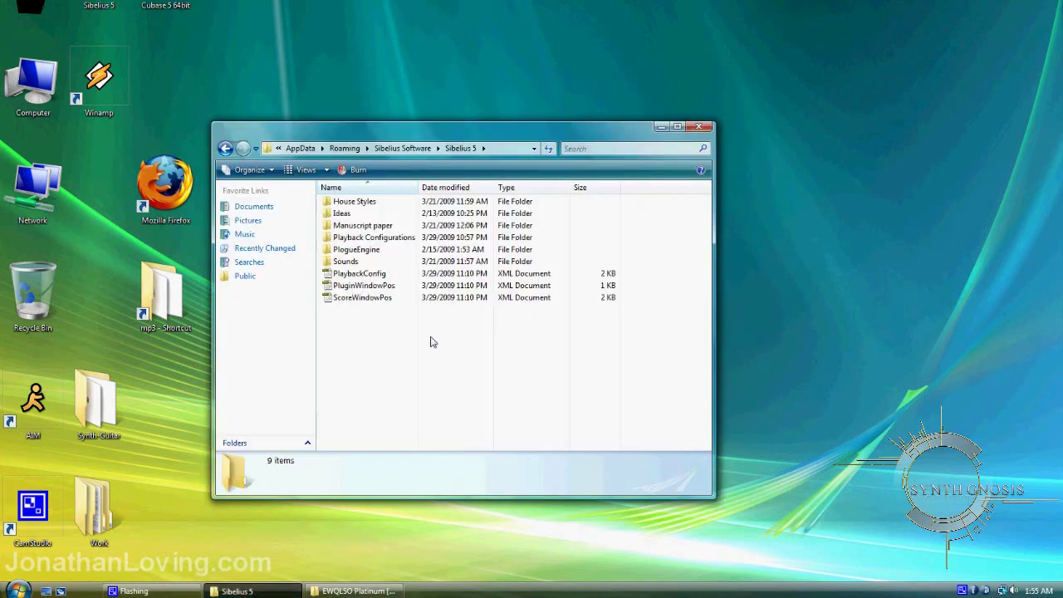
# - Compare EWQLSO [Play] v2.lib in the sound set with the copy in Sibelius 5's House Styles
pyautogui.click(366, 205)
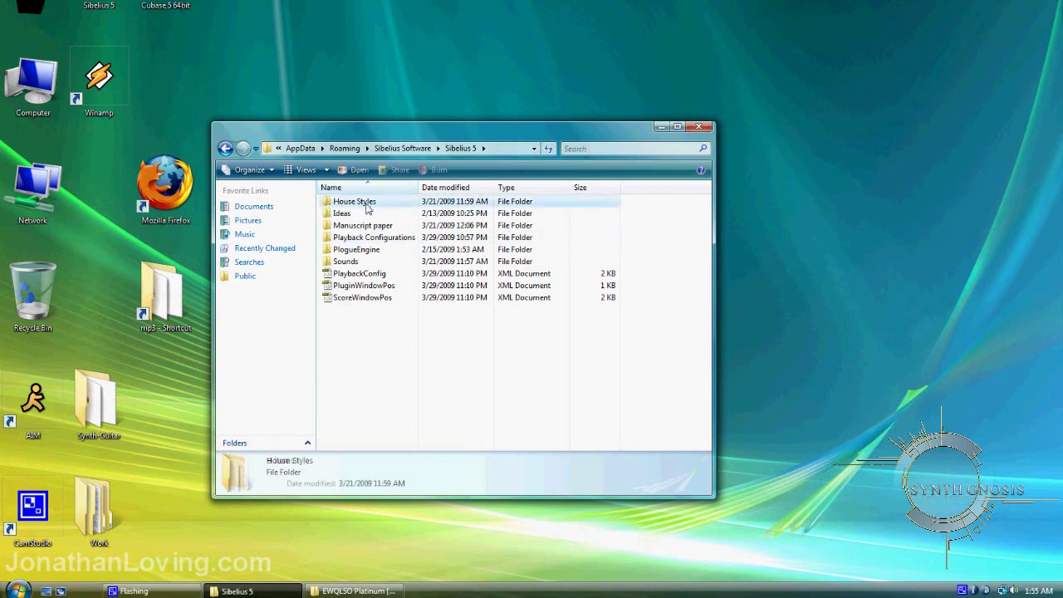
pyautogui.doubleClick(366, 205)
pyautogui.moveTo(424, 315); pyautogui.dragTo(377, 271)
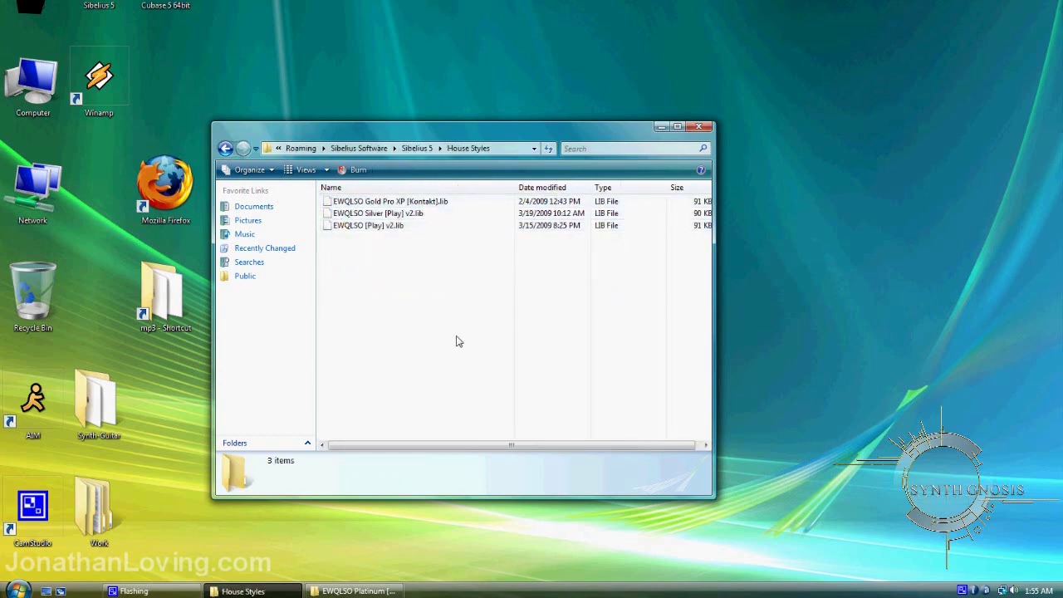
pyautogui.moveTo(418, 314)
pyautogui.mouseDown()
pyautogui.moveTo(363, 197)
pyautogui.moveTo(405, 298)
pyautogui.mouseUp()
pyautogui.click(357, 591)
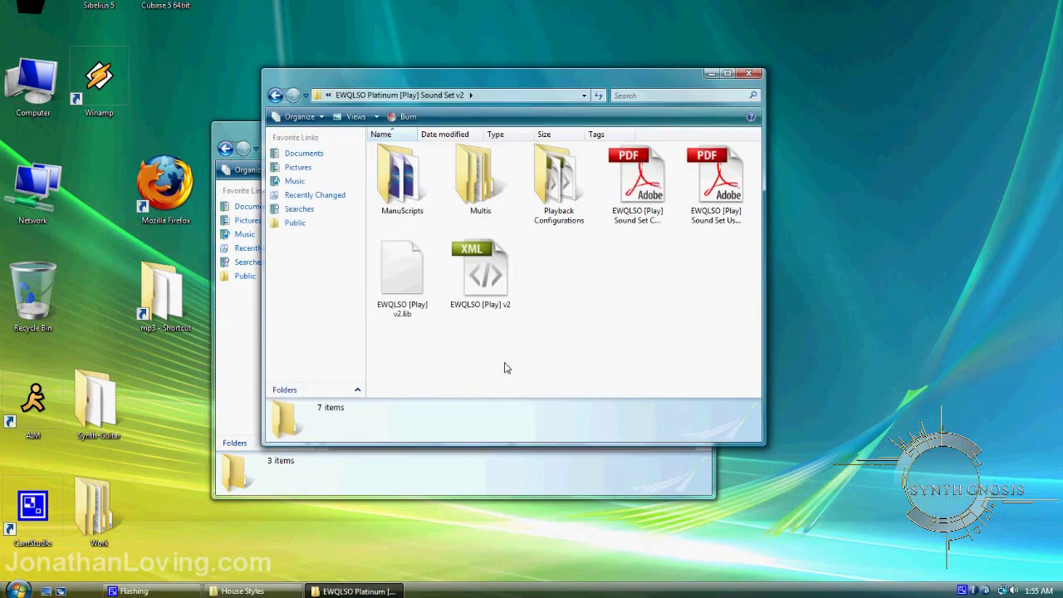
pyautogui.click(419, 292)
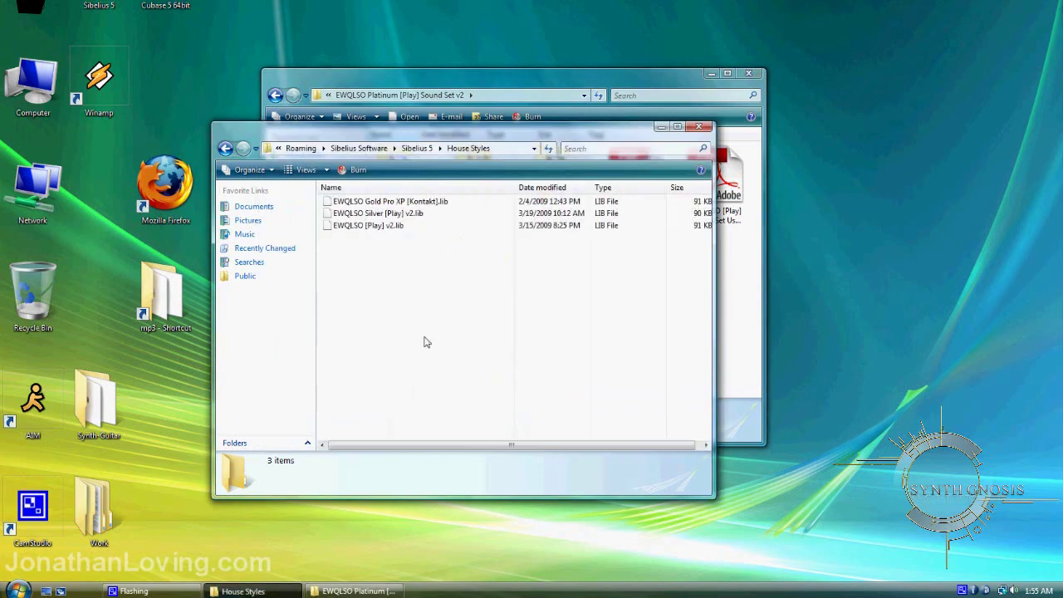
pyautogui.moveTo(357, 201); pyautogui.dragTo(395, 275)
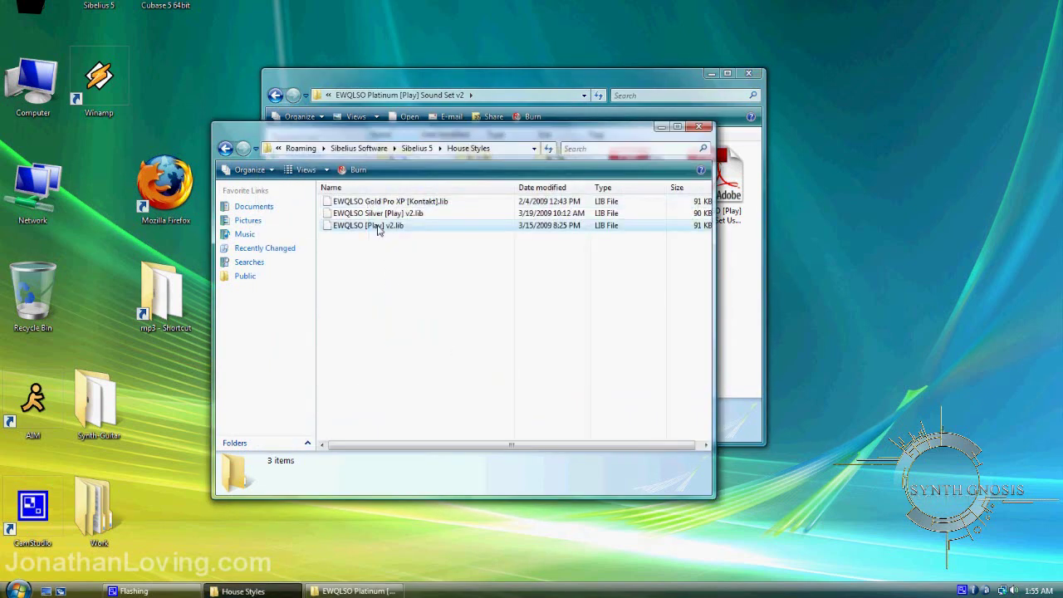
pyautogui.click(380, 226)
pyautogui.click(391, 275)
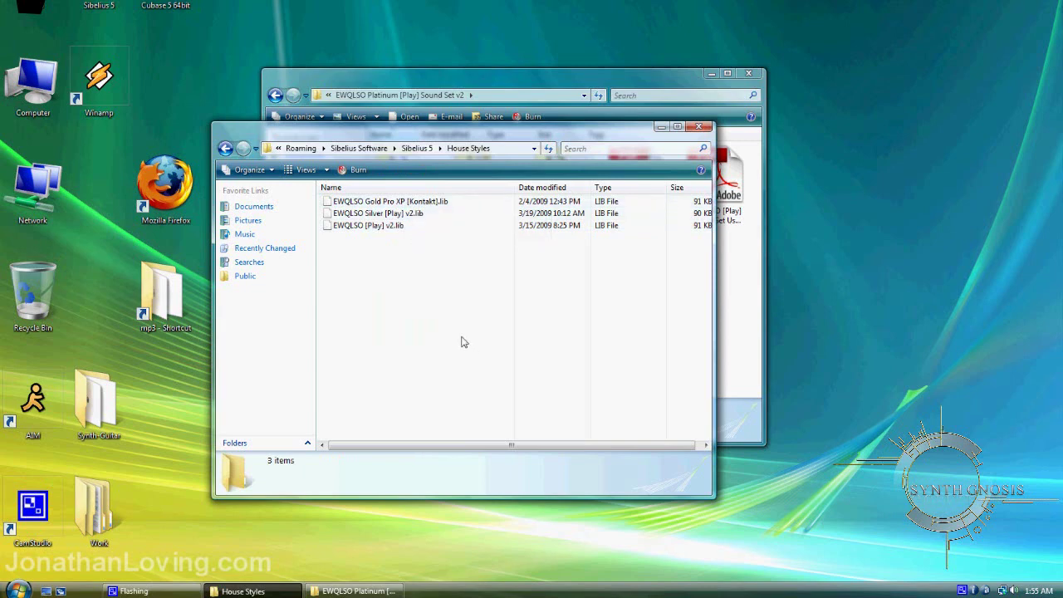
# - Compare the EWQLSO [Play] v2 XML in Sibelius 5's Sounds folder with the sound set's copy
pyautogui.press('BackSpace')
pyautogui.click(354, 367)
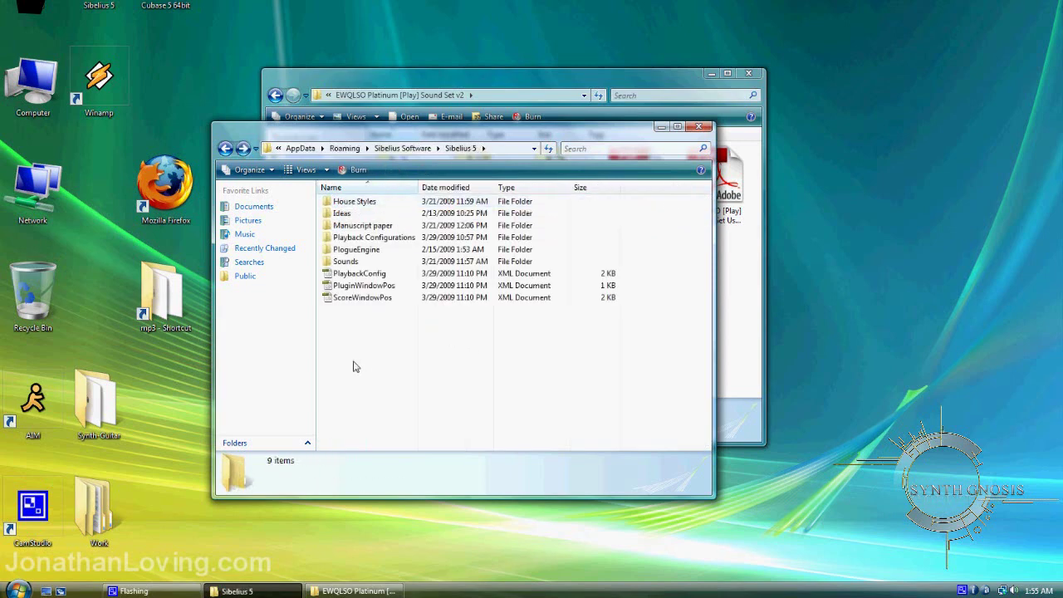
pyautogui.doubleClick(345, 262)
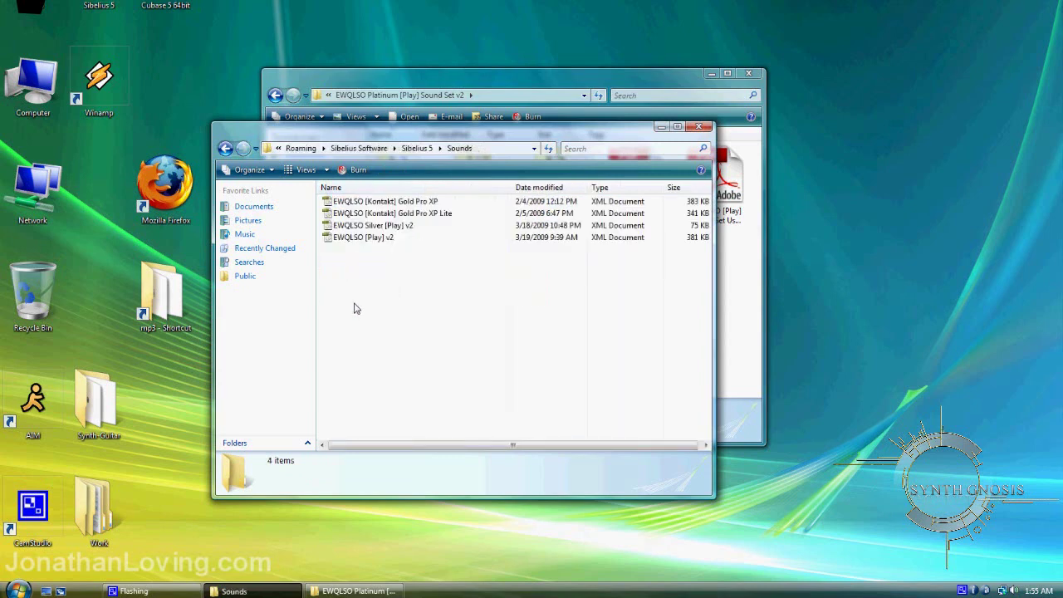
pyautogui.click(363, 591)
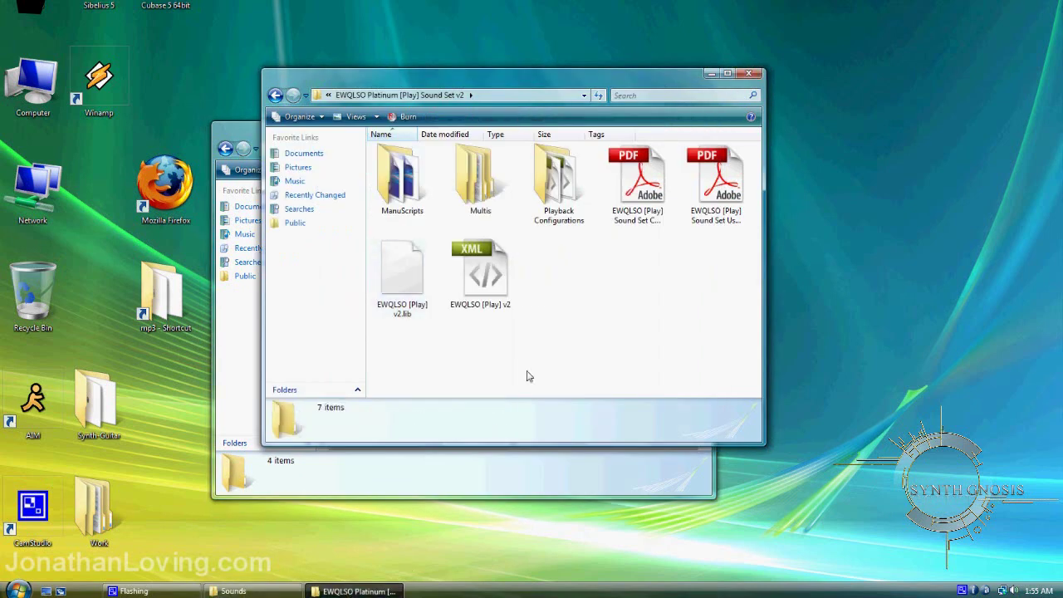
pyautogui.click(490, 280)
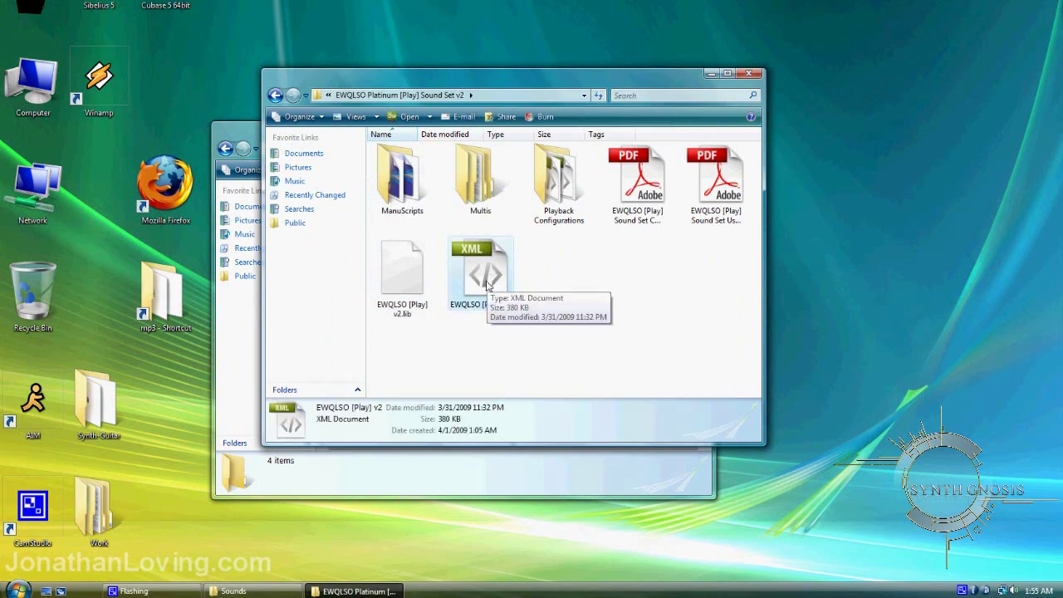
pyautogui.click(233, 590)
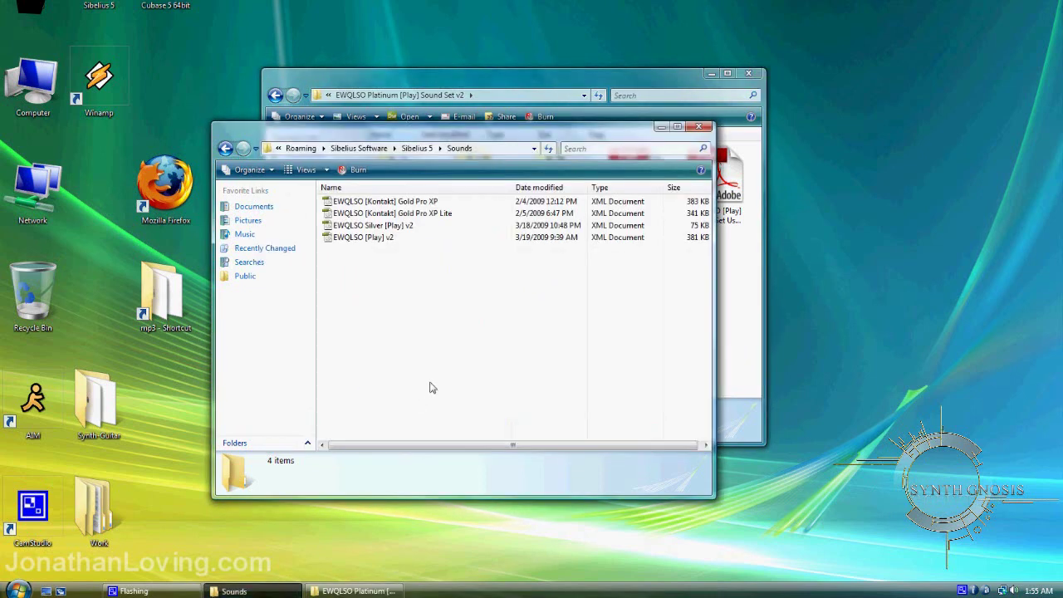
pyautogui.click(382, 238)
pyautogui.click(383, 335)
pyautogui.press('BackSpace')
pyautogui.click(399, 383)
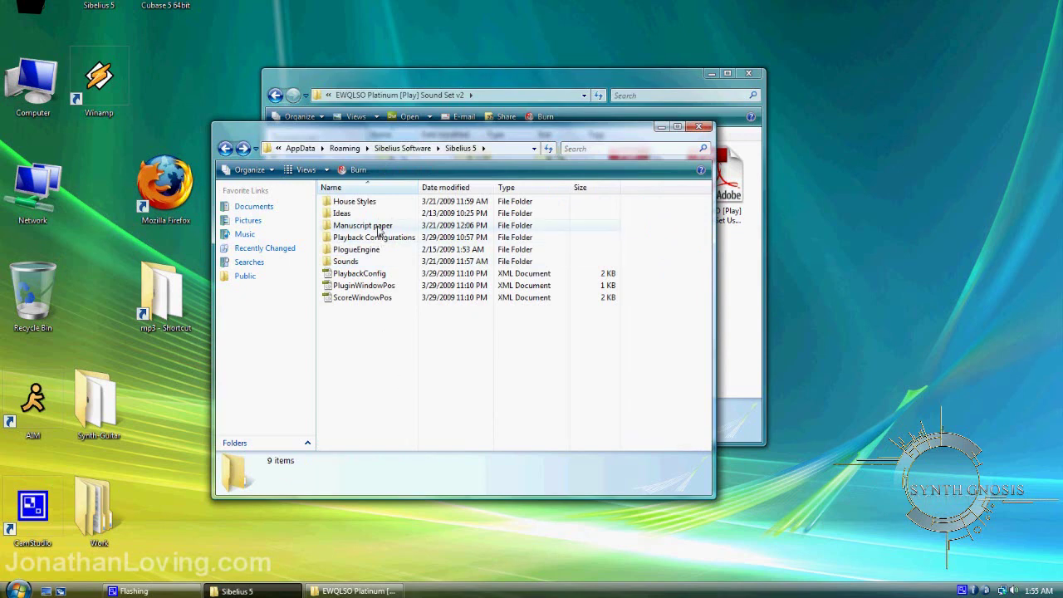
# - Compare the six scores in Sibelius 5's Manuscript paper with the sound set's ManuScripts folder
pyautogui.click(379, 228)
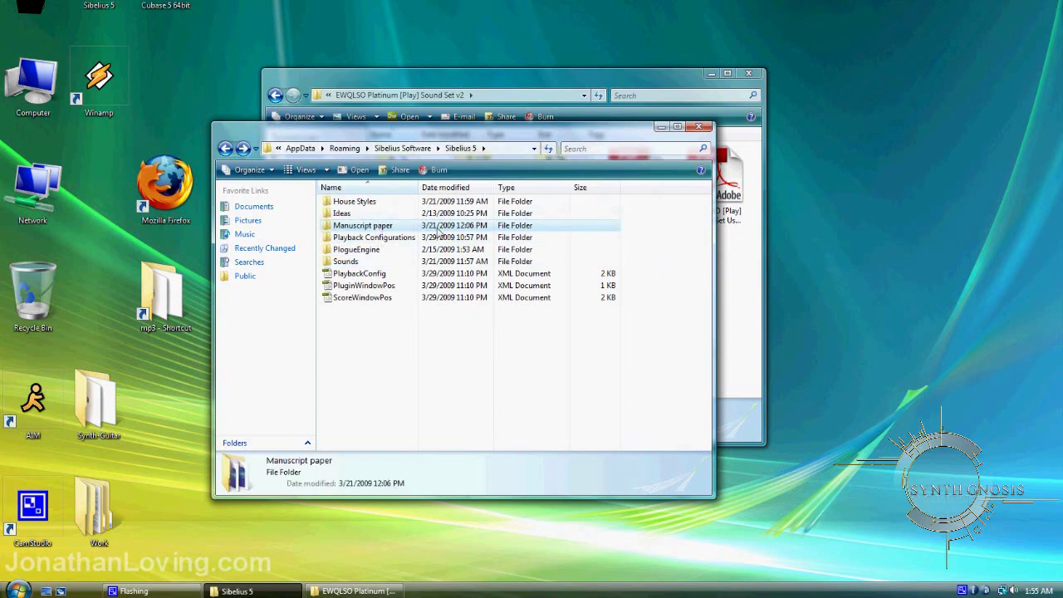
pyautogui.doubleClick(385, 231)
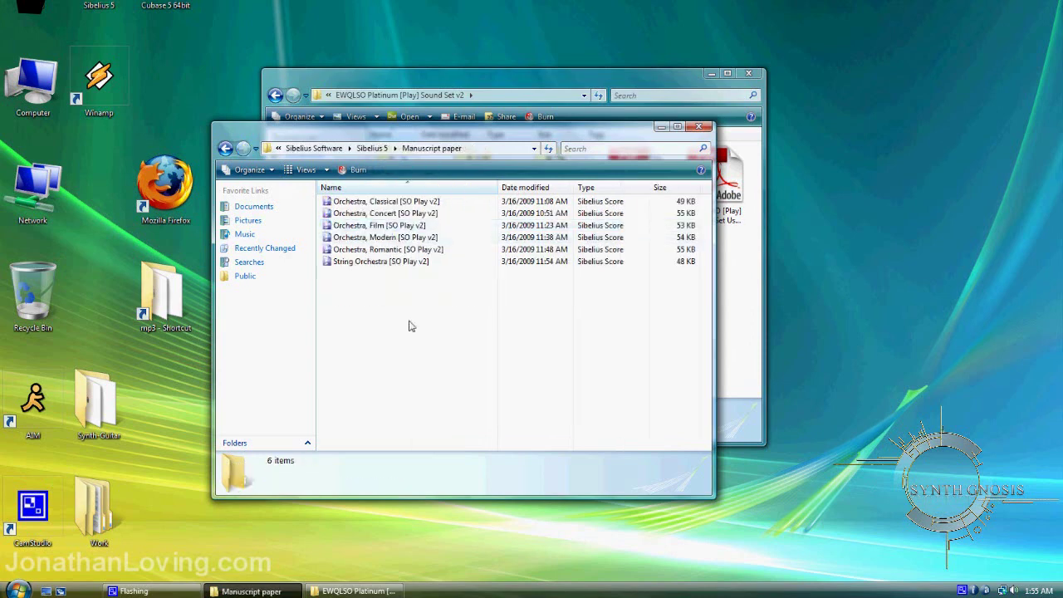
pyautogui.moveTo(428, 321); pyautogui.dragTo(378, 291)
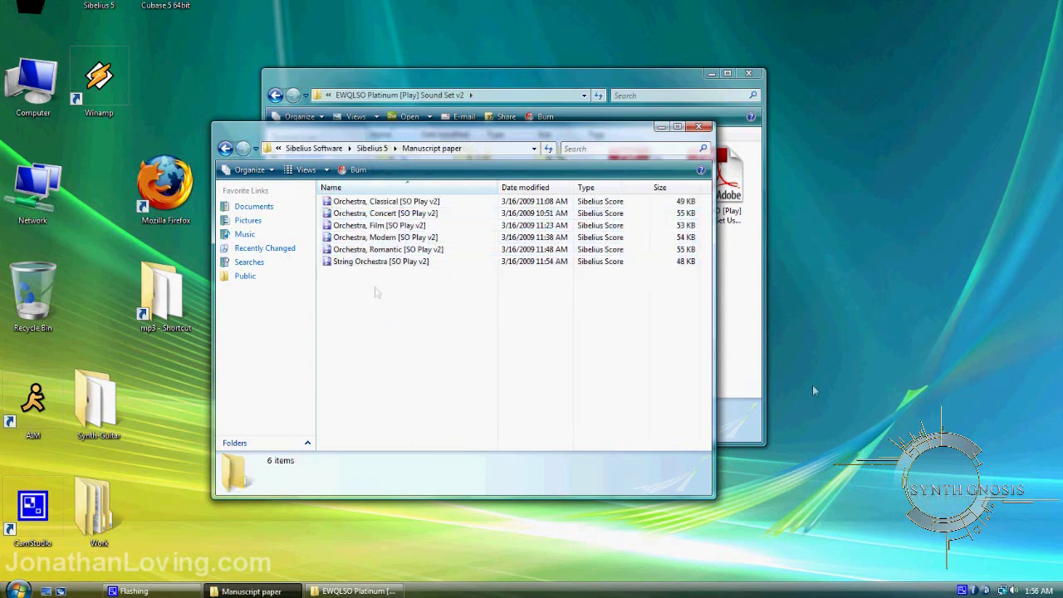
pyautogui.click(748, 339)
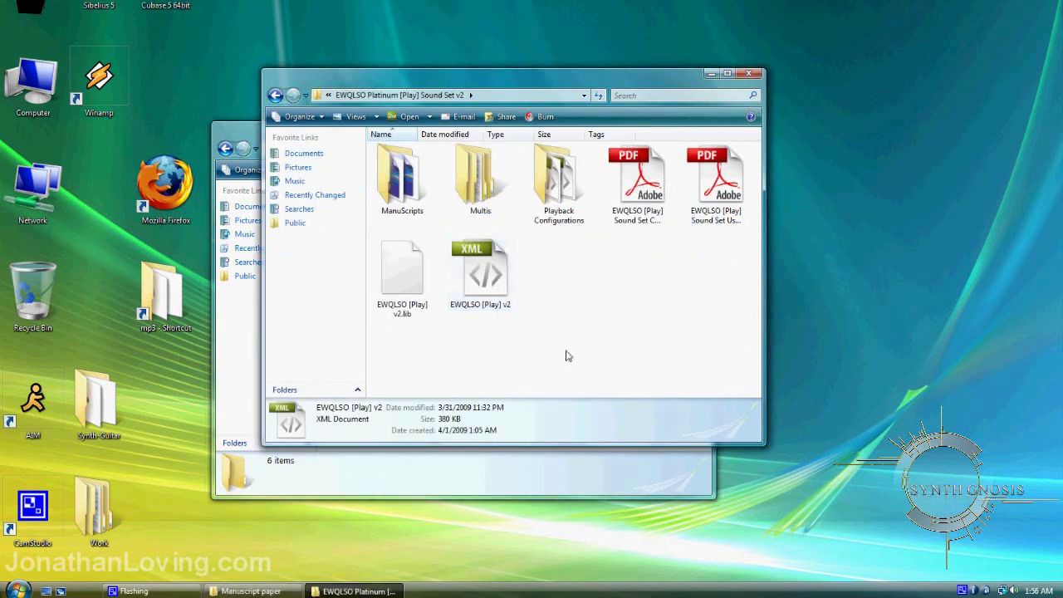
pyautogui.doubleClick(407, 190)
pyautogui.moveTo(460, 269); pyautogui.dragTo(394, 141)
pyautogui.click(249, 591)
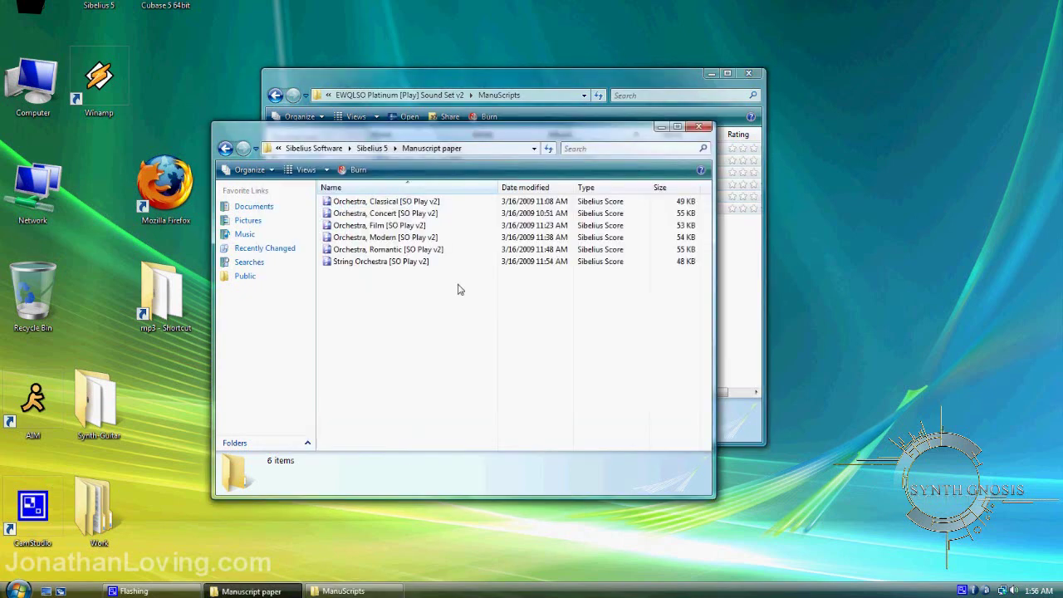
pyautogui.press('BackSpace')
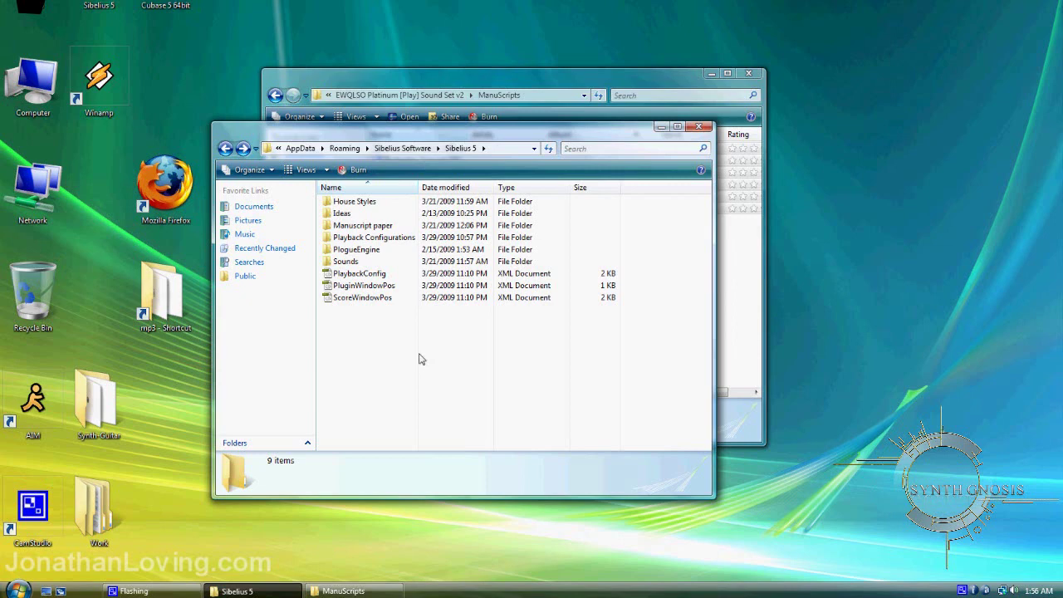
# - Open Sibelius 5's Playback Configurations folder and list its configuration files
pyautogui.doubleClick(395, 238)
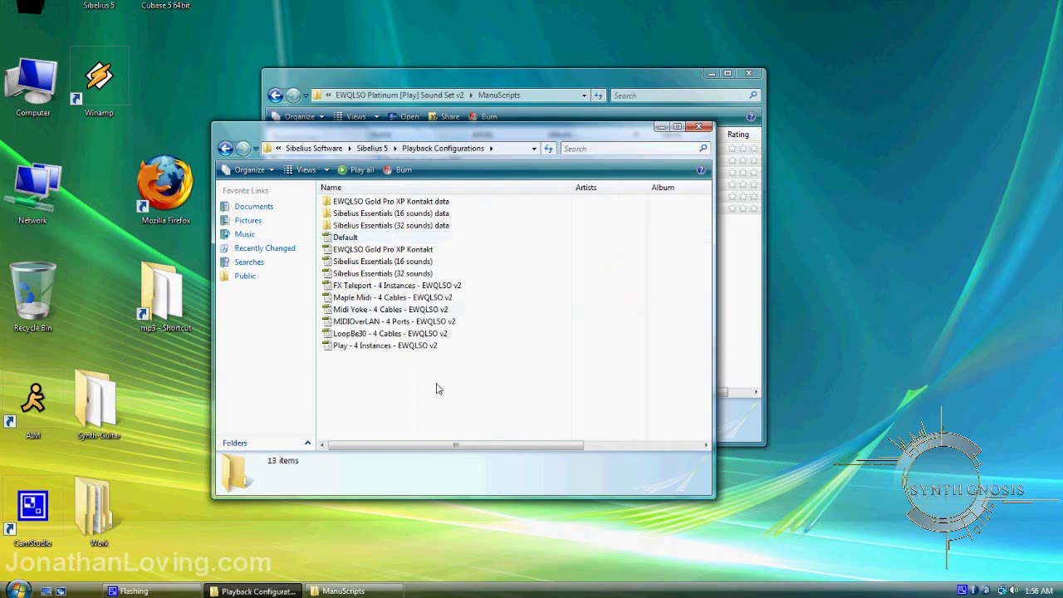
pyautogui.moveTo(435, 382); pyautogui.dragTo(379, 384)
pyautogui.click(343, 591)
pyautogui.click(486, 345)
pyautogui.press('BackSpace')
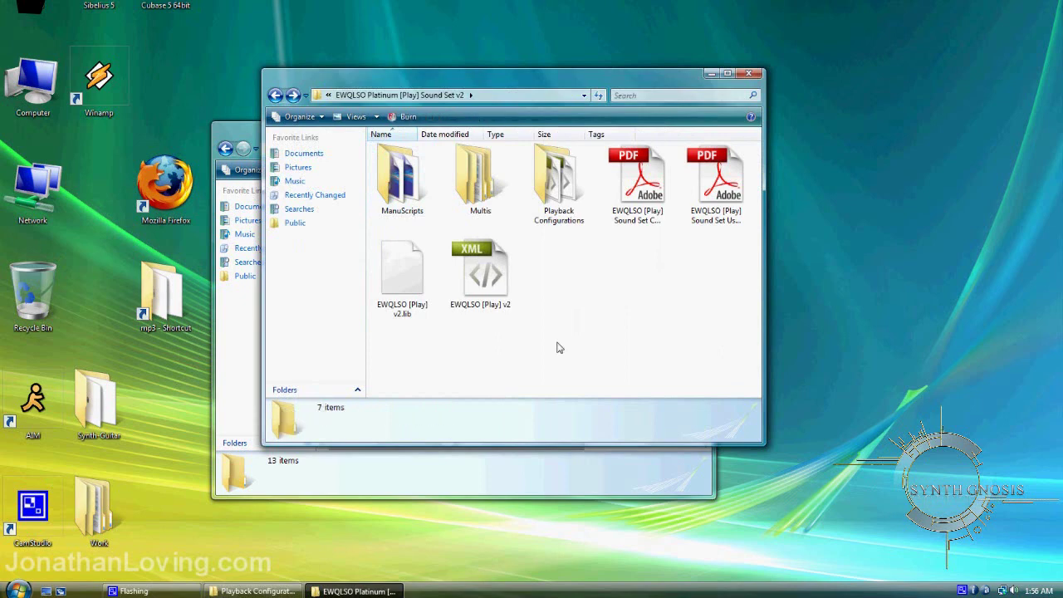
# - Check the Play - 4 Instances - EWQLSO v2 file in the sound set's Playback Configurations folder
pyautogui.doubleClick(559, 175)
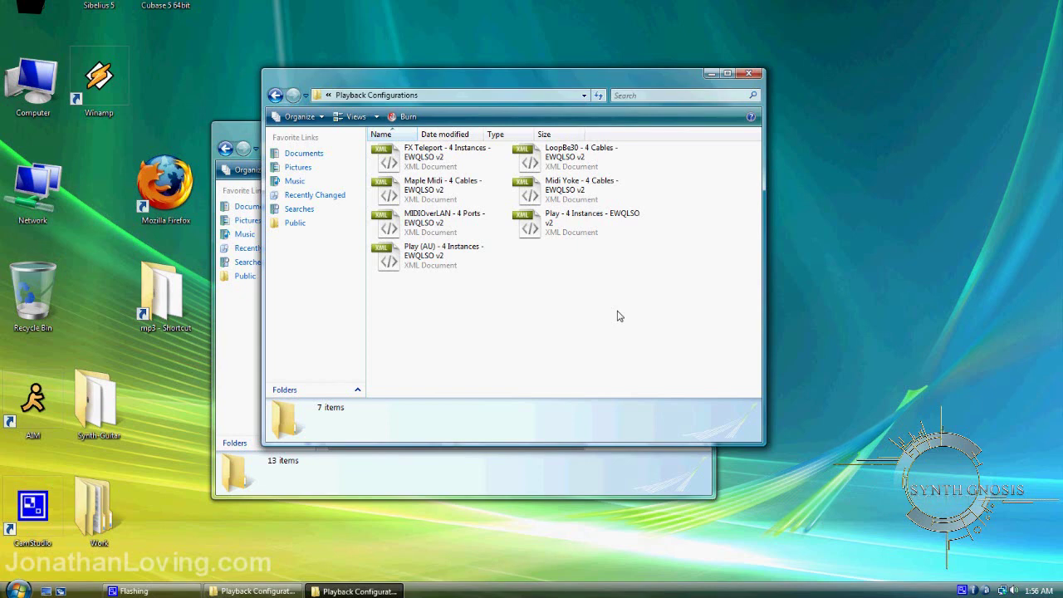
pyautogui.click(576, 228)
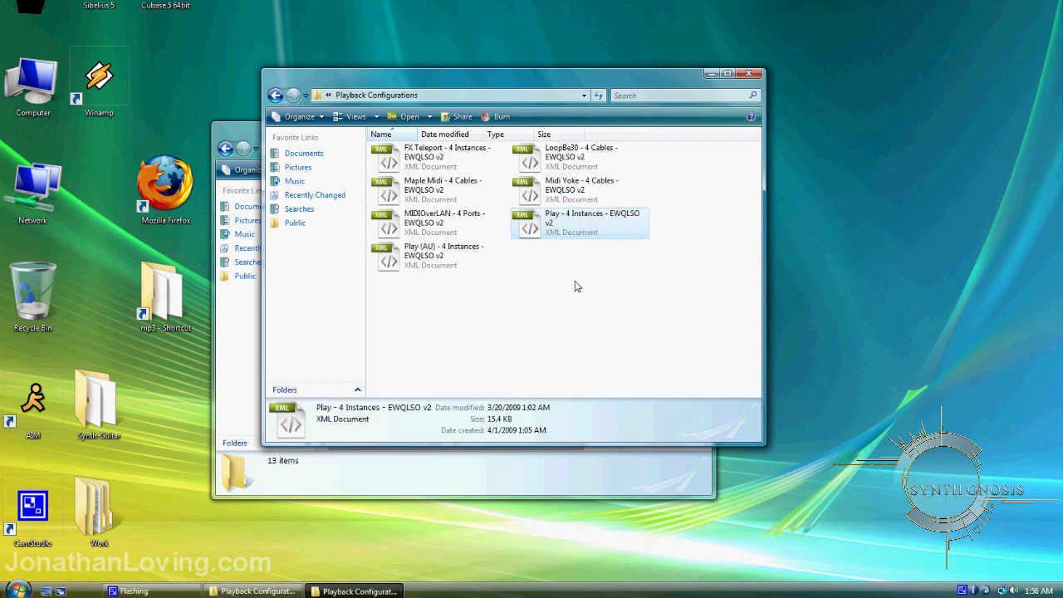
pyautogui.click(580, 229)
pyautogui.click(581, 151)
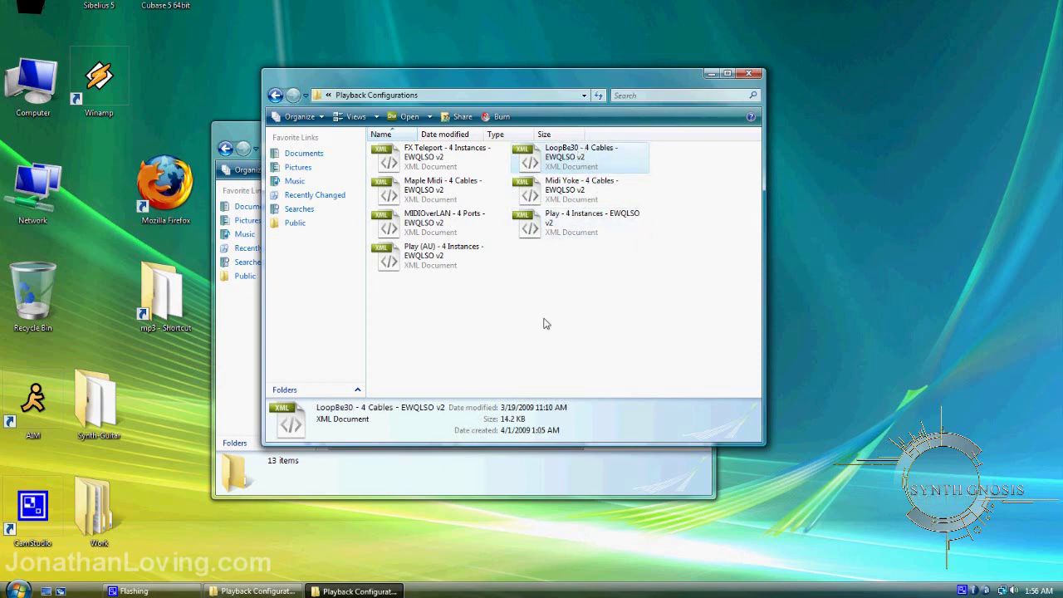
pyautogui.click(431, 465)
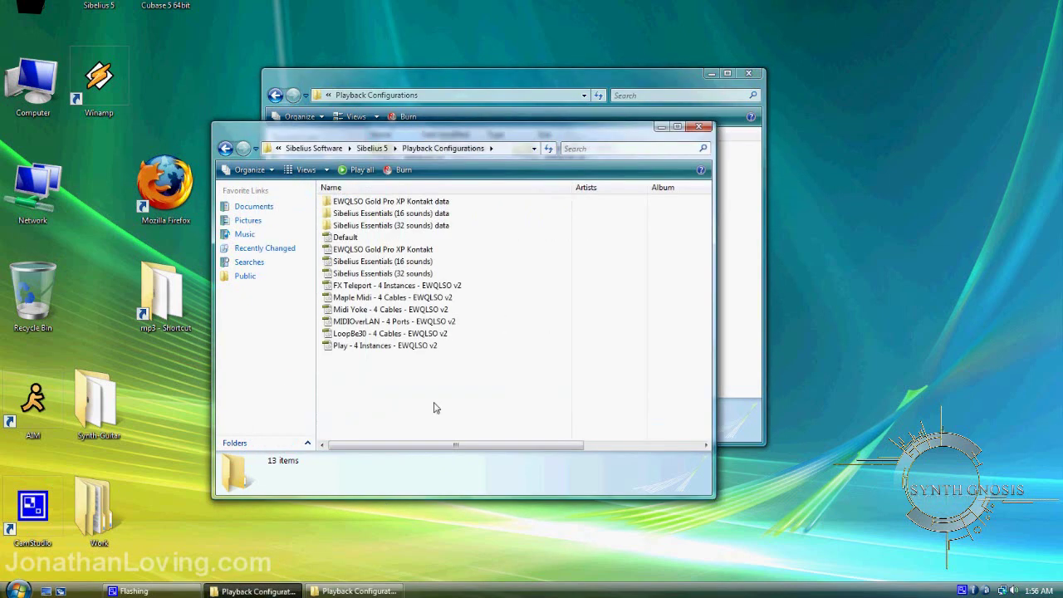
pyautogui.press('BackSpace')
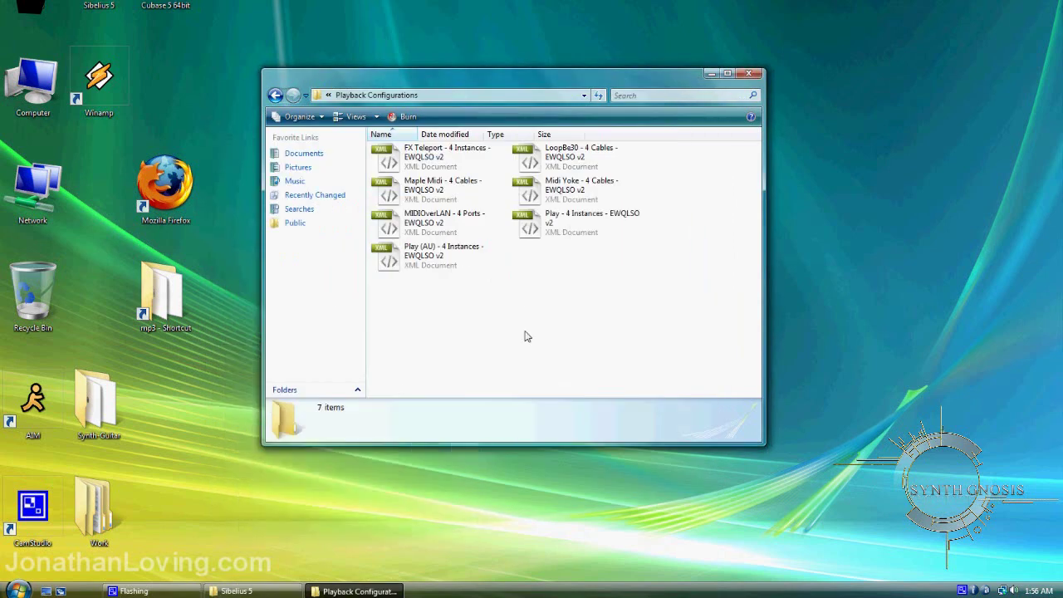
pyautogui.click(635, 347)
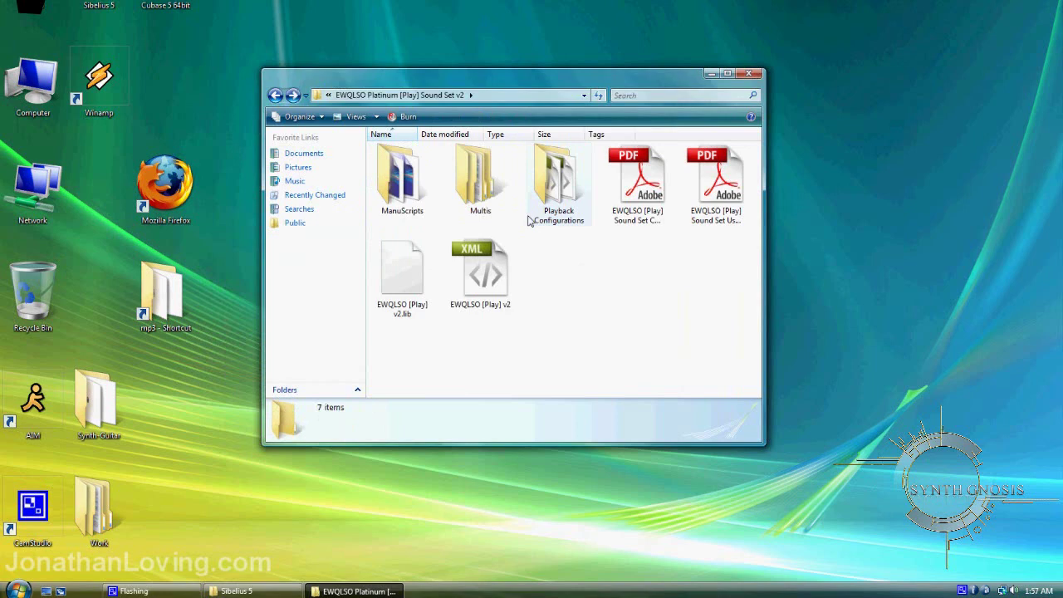
# - Open the sound set's Multis folder and review its Brass, Percussion, Strings and Woodwinds folders
pyautogui.click(478, 189)
pyautogui.doubleClick(470, 182)
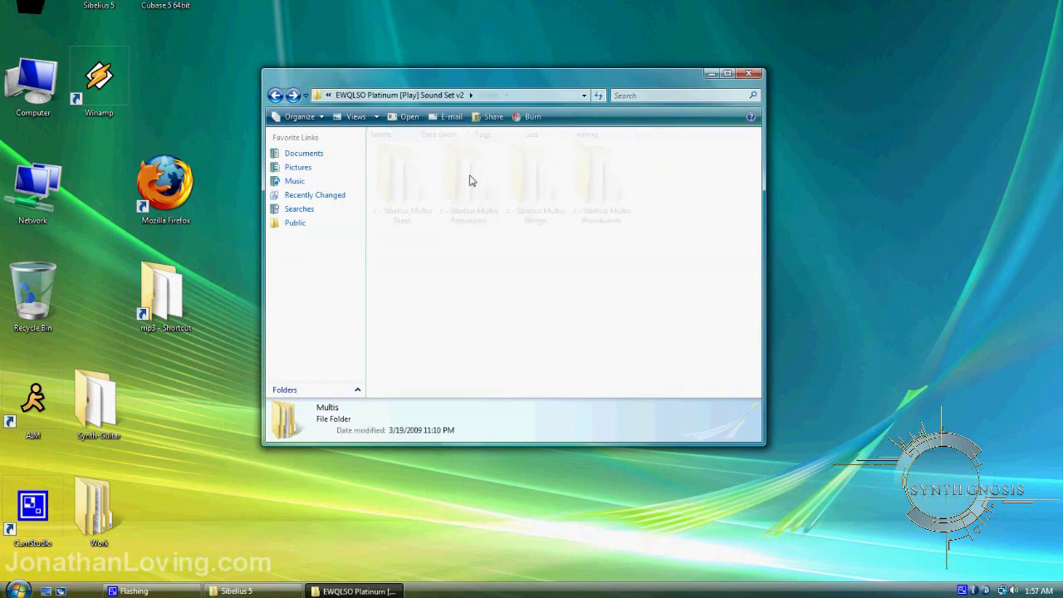
pyautogui.moveTo(389, 275); pyautogui.dragTo(610, 294)
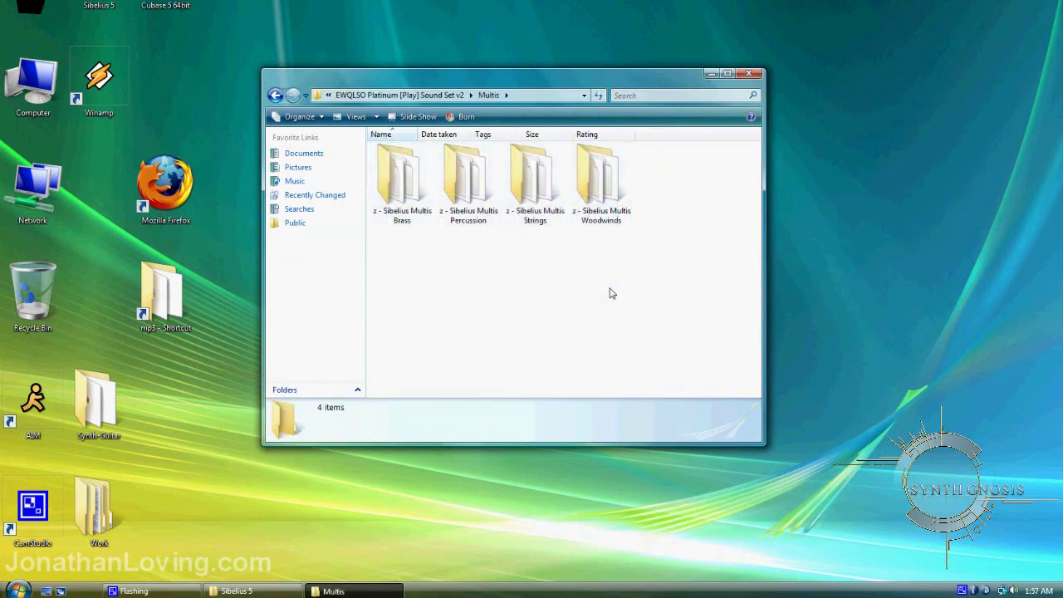
pyautogui.click(408, 212)
pyautogui.click(486, 218)
pyautogui.click(540, 218)
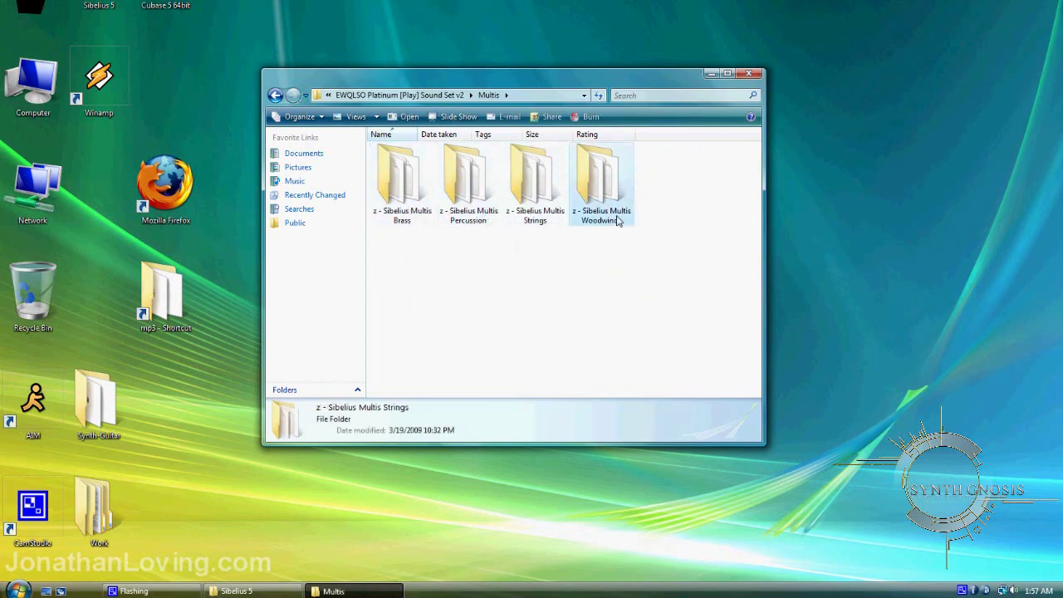
pyautogui.click(621, 220)
pyautogui.click(627, 313)
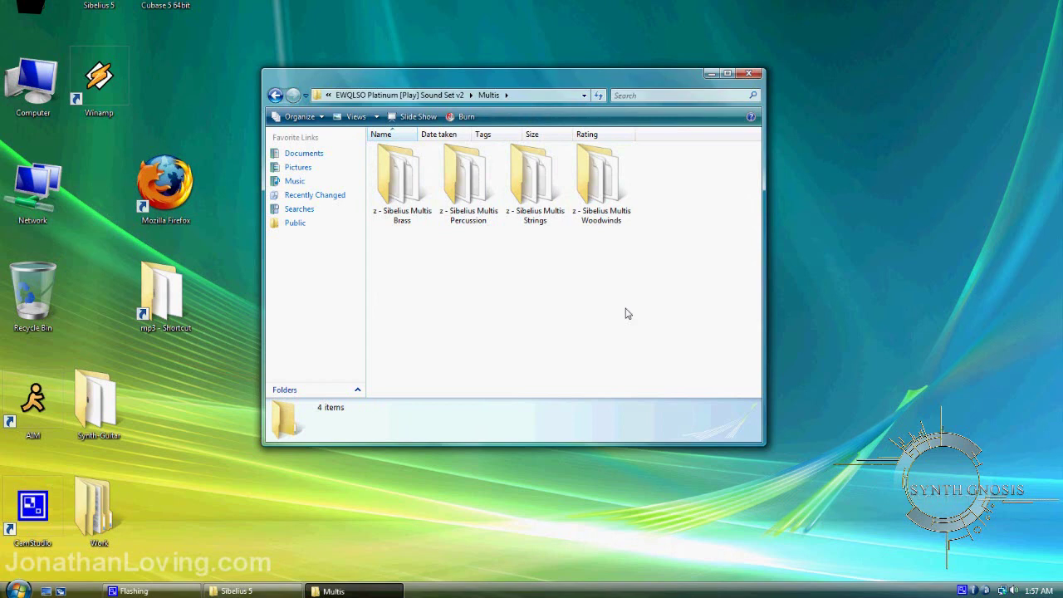
pyautogui.press('super+d')
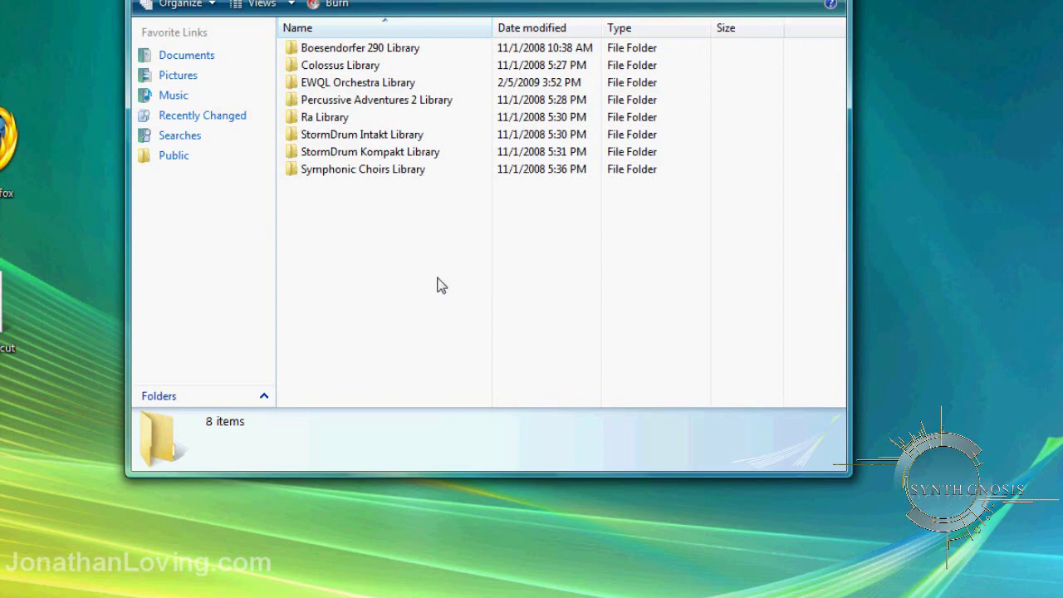
# - Open EWQL Orchestra Library, then its Platinum Instruments folder
pyautogui.doubleClick(399, 83)
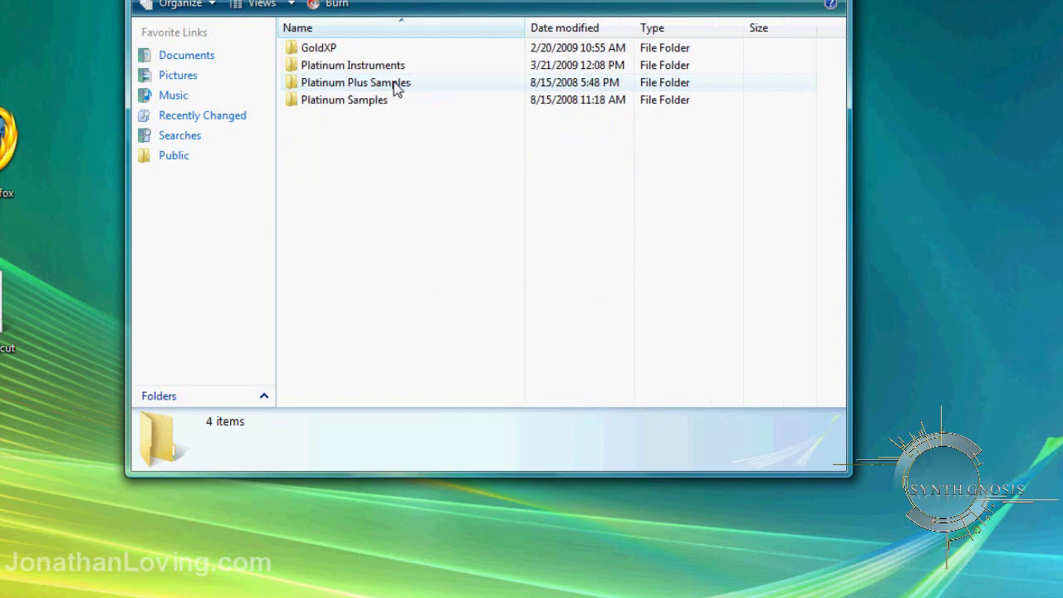
pyautogui.click(361, 67)
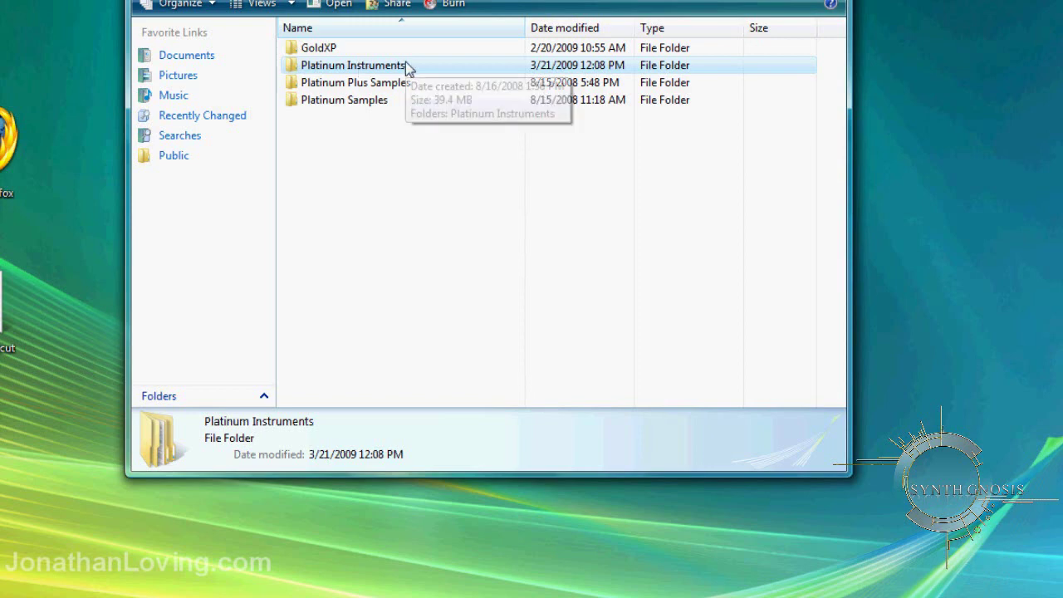
pyautogui.doubleClick(401, 68)
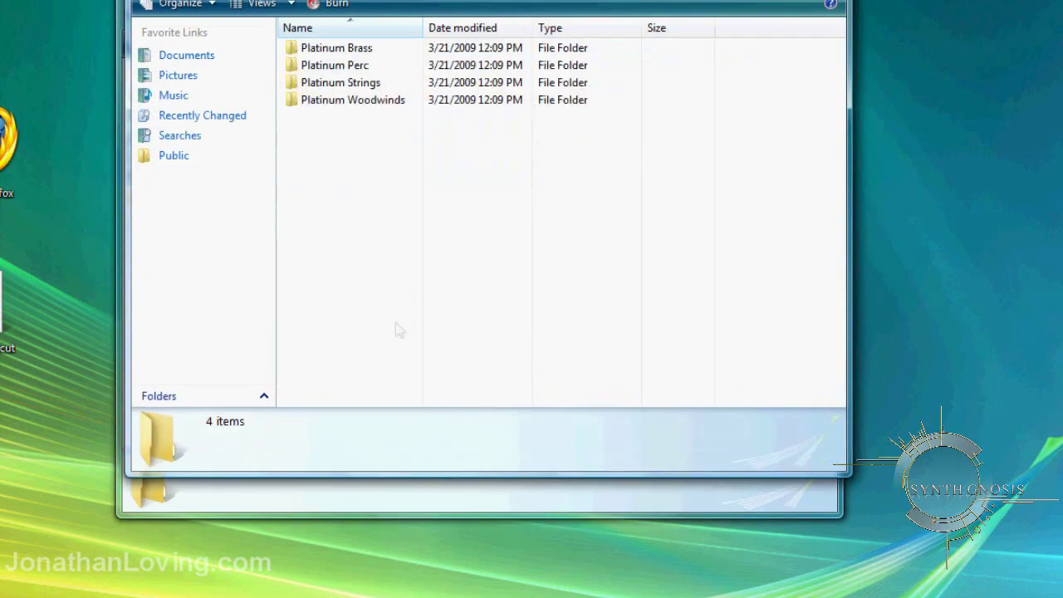
pyautogui.moveTo(365, 54)
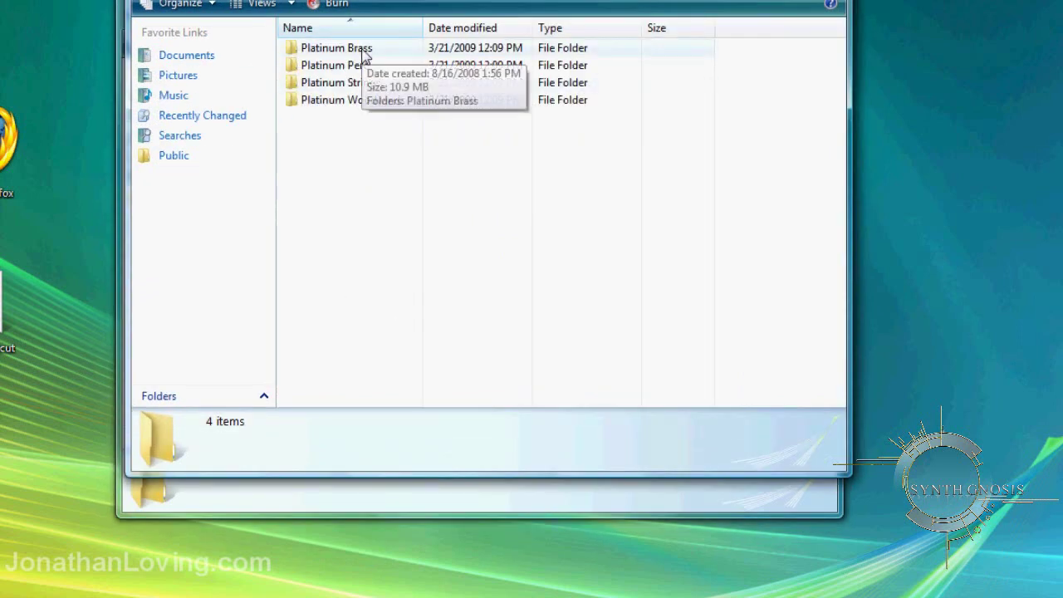
# - Confirm Platinum Brass holds z - Sibelius Multis Brass, matching the Multis Brass folder
pyautogui.doubleClick(364, 50)
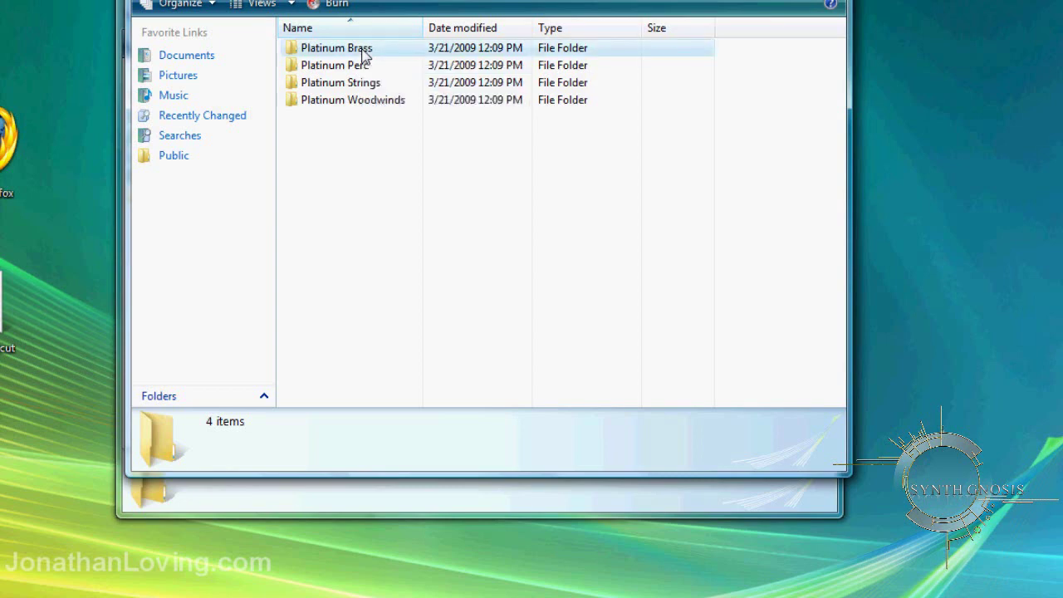
pyautogui.click(380, 243)
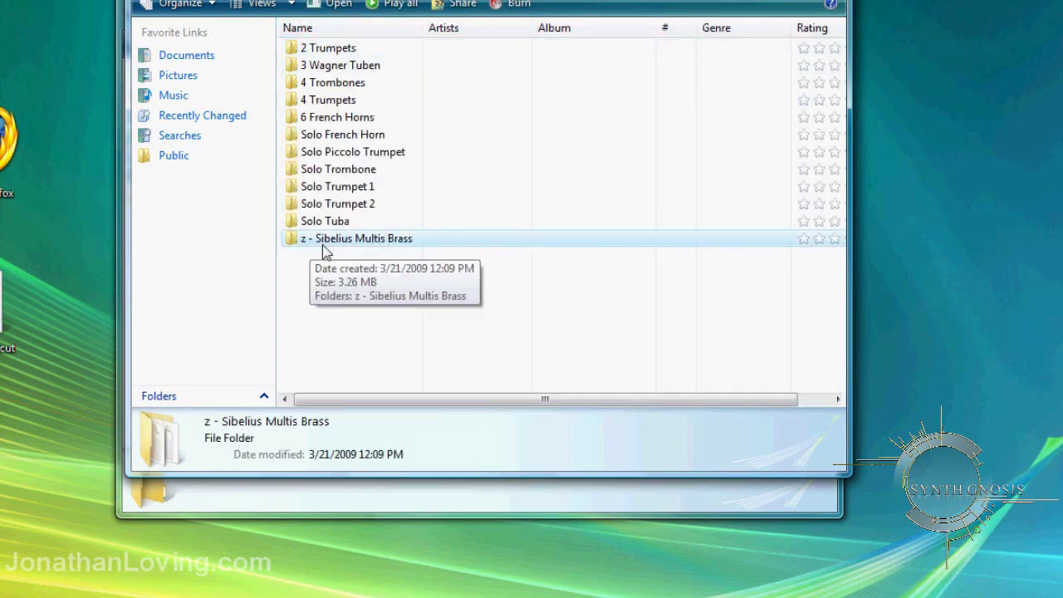
pyautogui.hotkey('alt', 'F4')
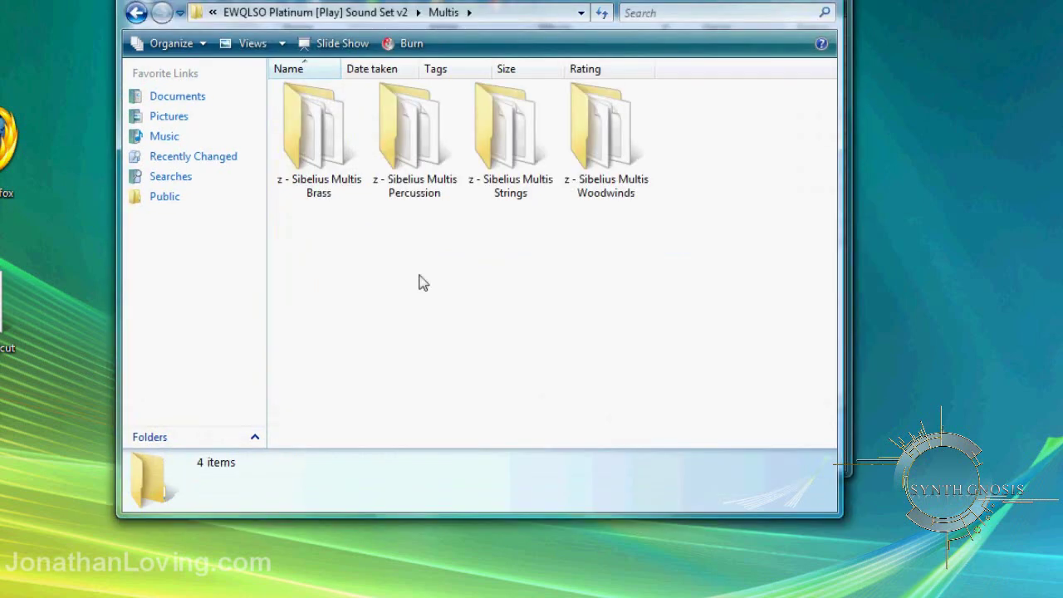
pyautogui.click(306, 133)
pyautogui.click(387, 325)
pyautogui.hotkey('alt', 'Tab')
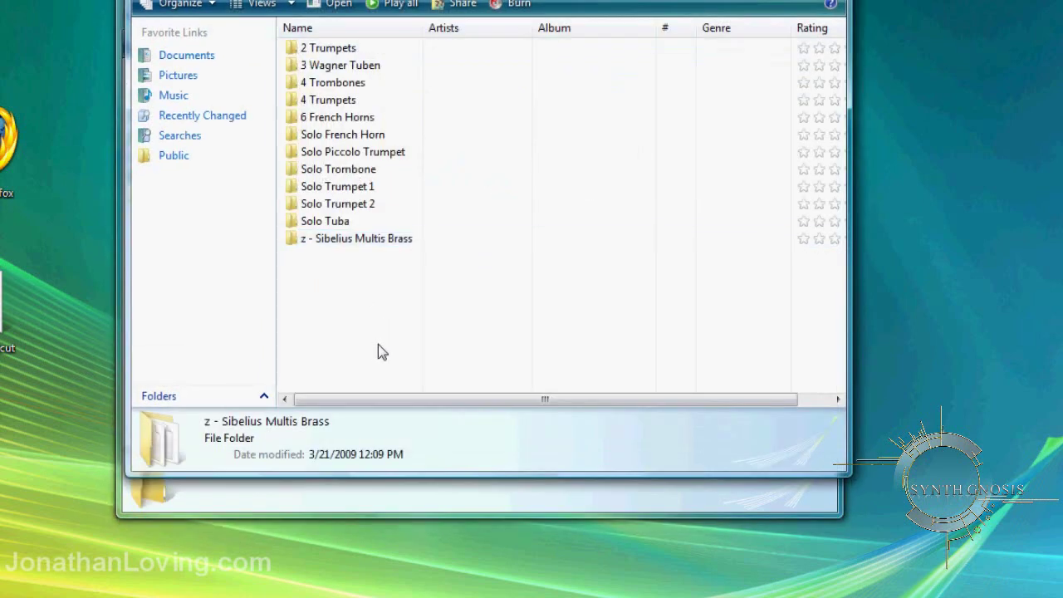
pyautogui.press('BackSpace')
pyautogui.click(347, 273)
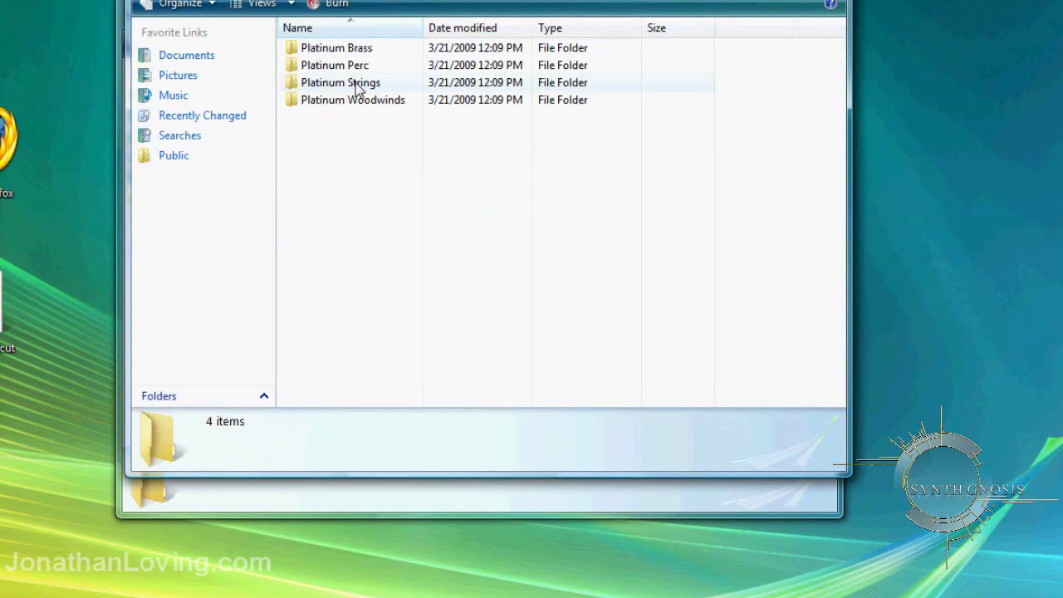
# - Check Platinum Perc and Strings for their Sibelius Multis folders, then open Platinum Woodwinds
pyautogui.hotkey('alt', 'Tab')
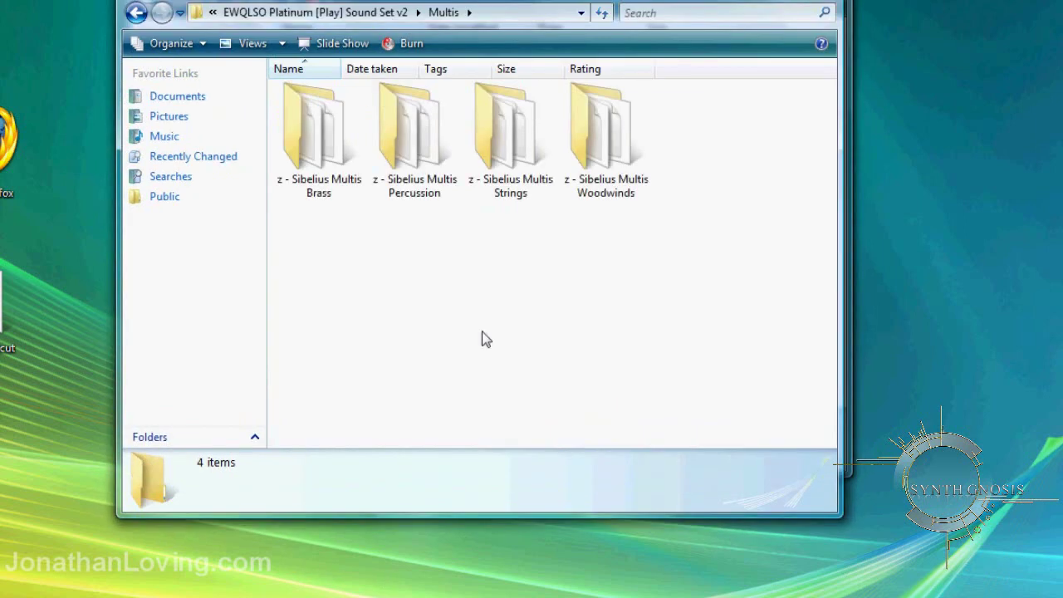
pyautogui.click(602, 133)
pyautogui.hotkey('alt', 'Tab')
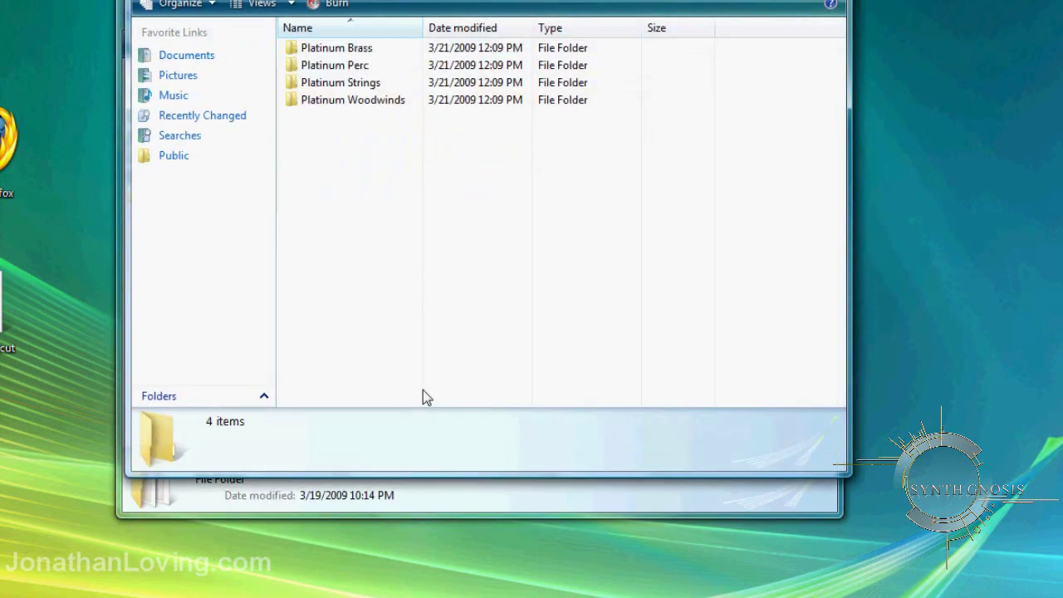
pyautogui.doubleClick(360, 70)
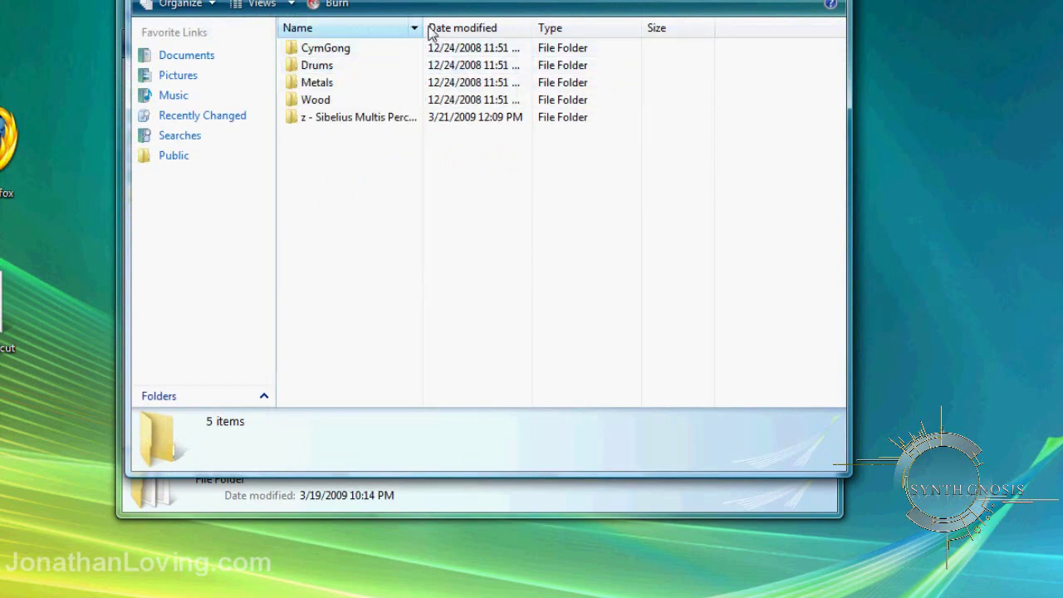
pyautogui.press('BackSpace')
pyautogui.click(396, 221)
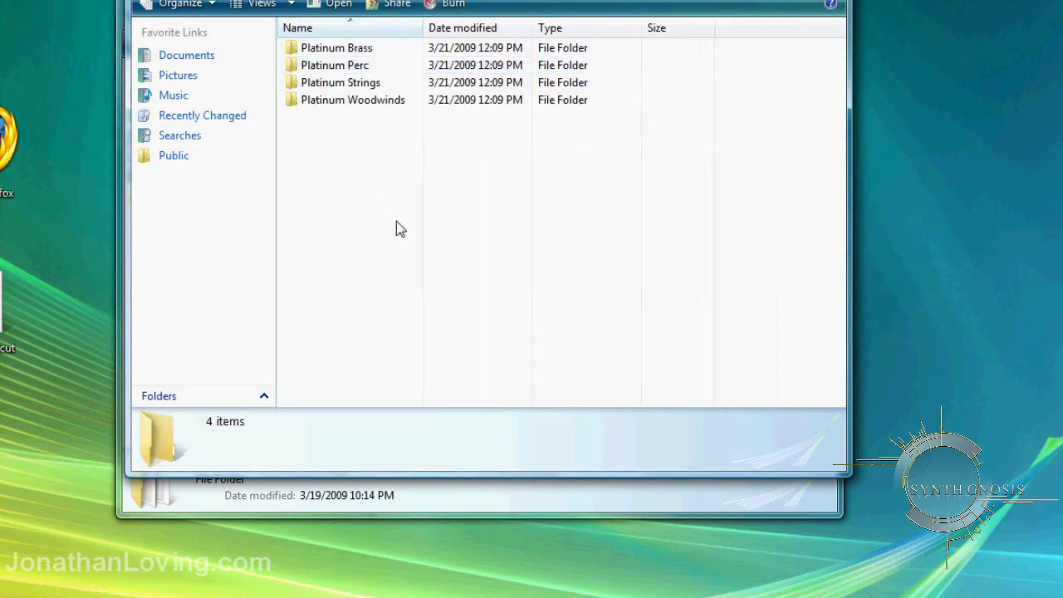
pyautogui.doubleClick(375, 84)
pyautogui.click(374, 292)
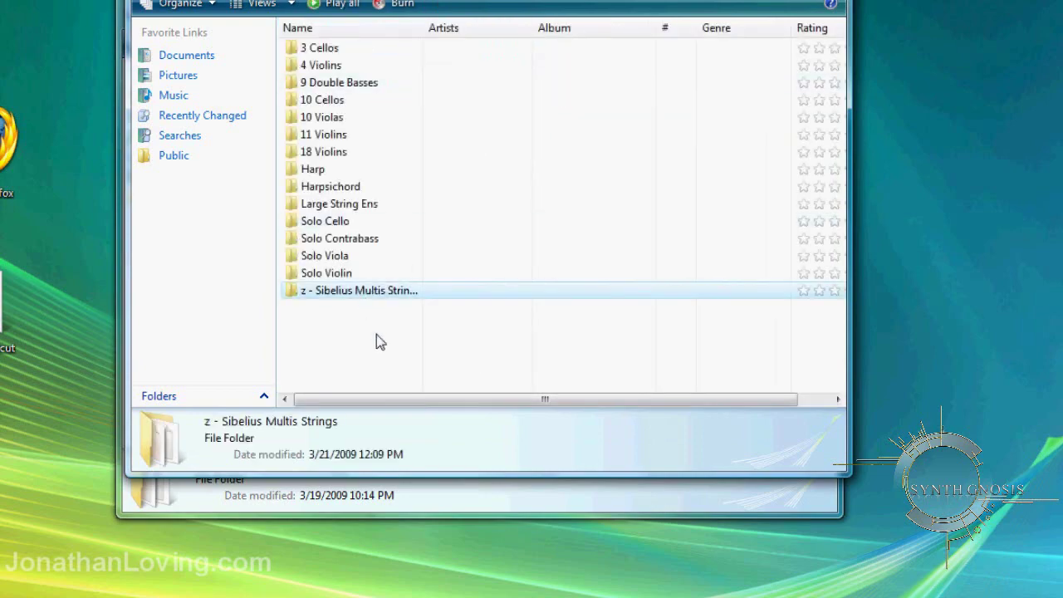
pyautogui.press('BackSpace')
pyautogui.doubleClick(360, 100)
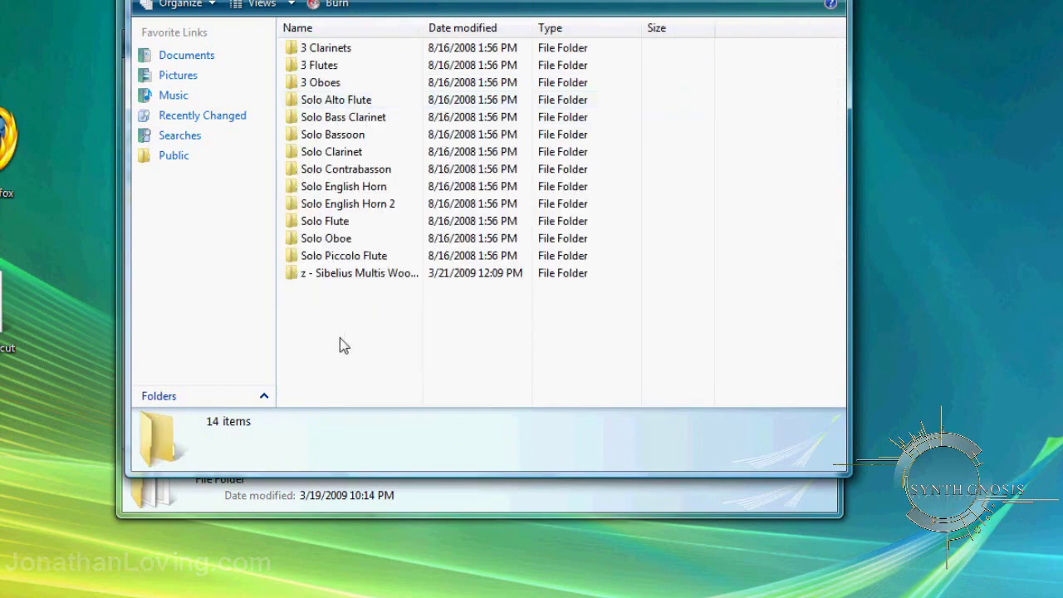